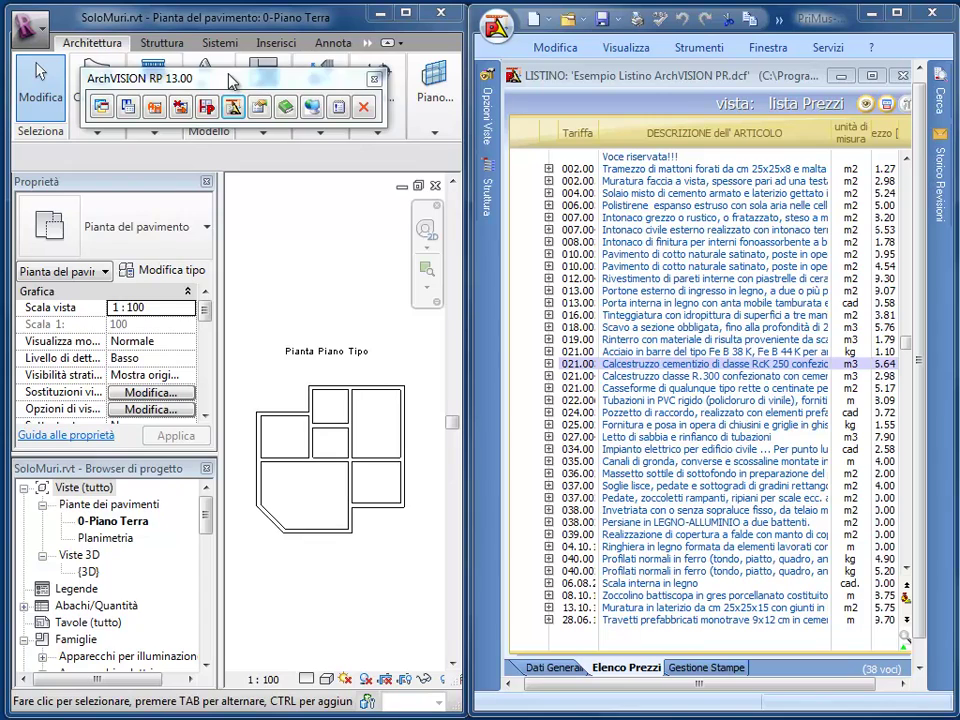
Bring up the ArchVISION RP toolbar and select the upper-left Contenimento 30 wall in the 0-Piano Terra plan.
left_click(231, 82)
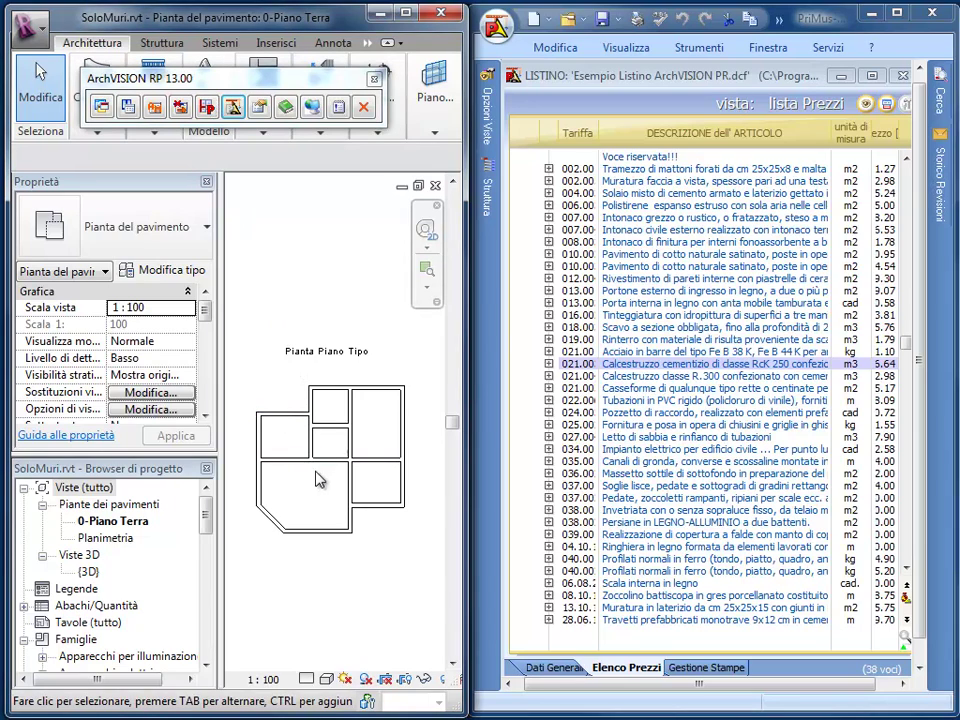
left_click(279, 414)
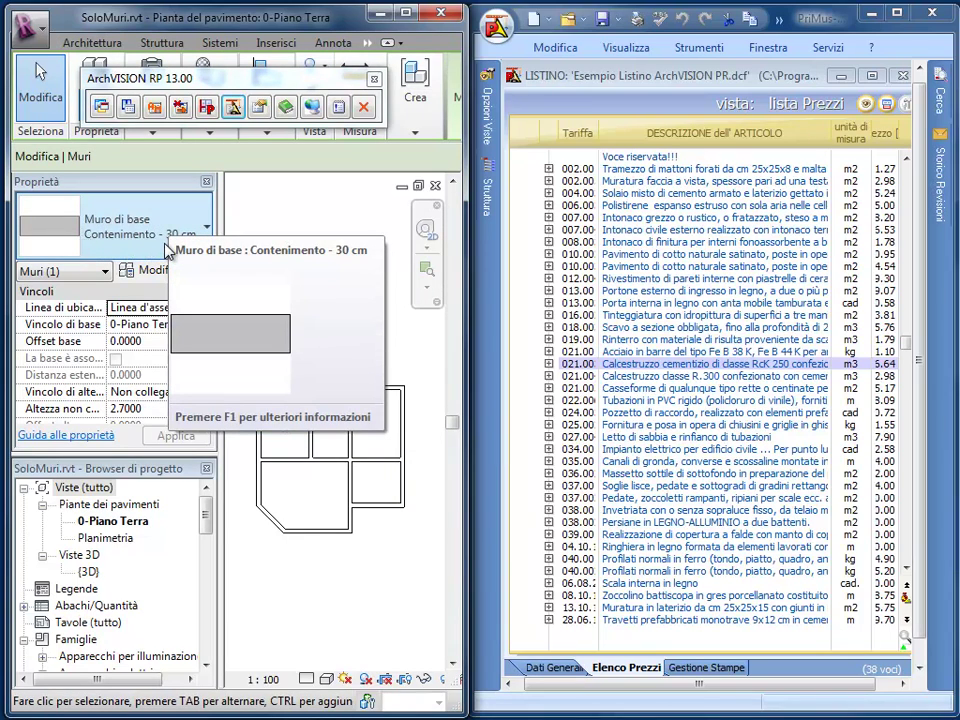
Open Misurazioni per famiglia for the wall and attach concrete item 021.003 RcK 250 from PriMus.
left_click(129, 108)
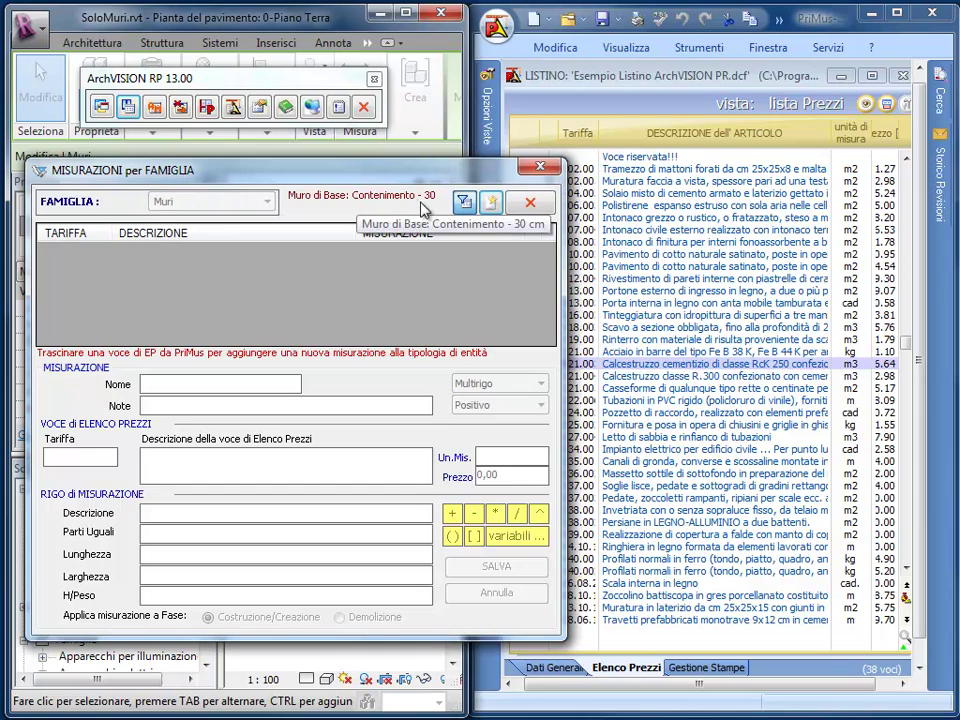
left_click(627, 368)
mouse_move(629, 372)
left_mouse_down()
mouse_move(556, 342)
mouse_move(356, 318)
left_mouse_up()
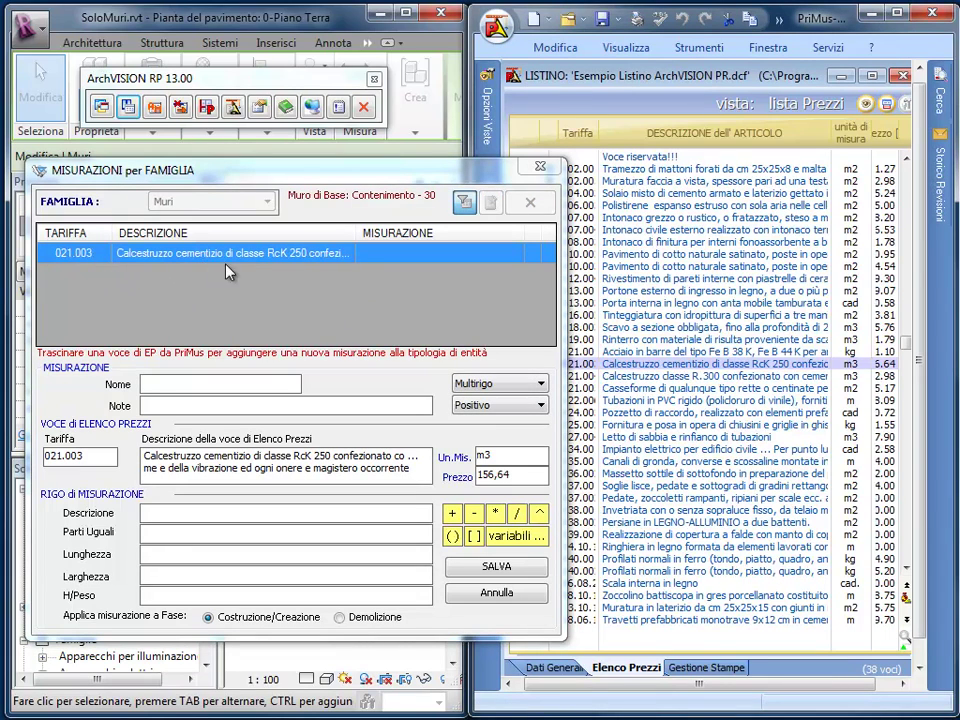
Name the concrete measurement 'Muro di base'.
left_click(144, 383)
type("Muro")
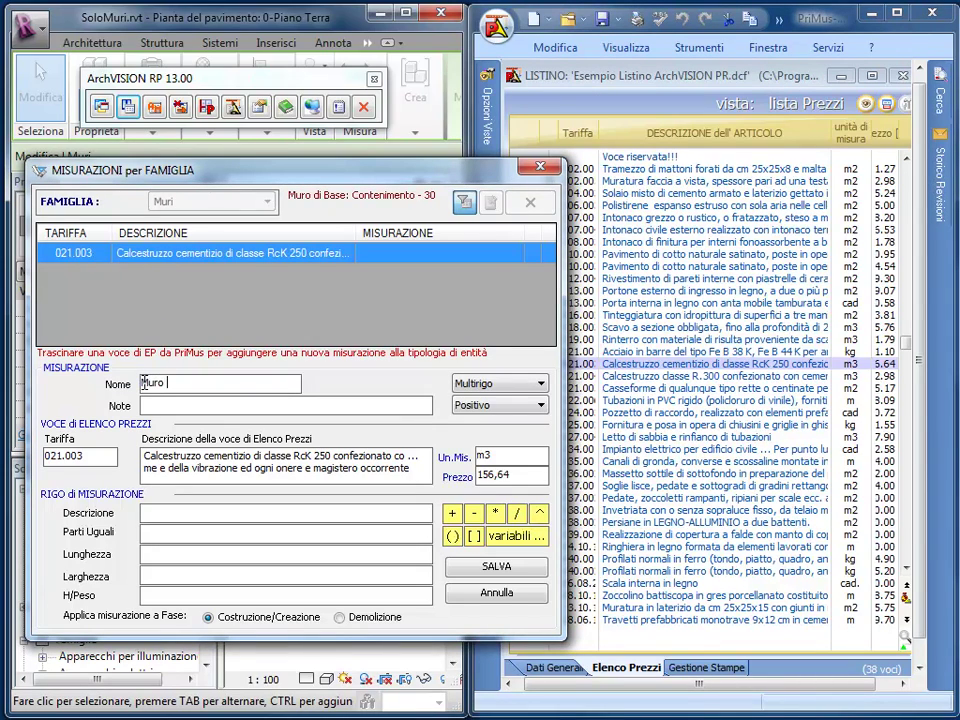
type("di")
type(" base")
double_click(62, 455)
left_click(238, 467)
Fill the measurement description with the $NmMs$ and $IdEn$ variables.
left_click(163, 514)
left_click(500, 537)
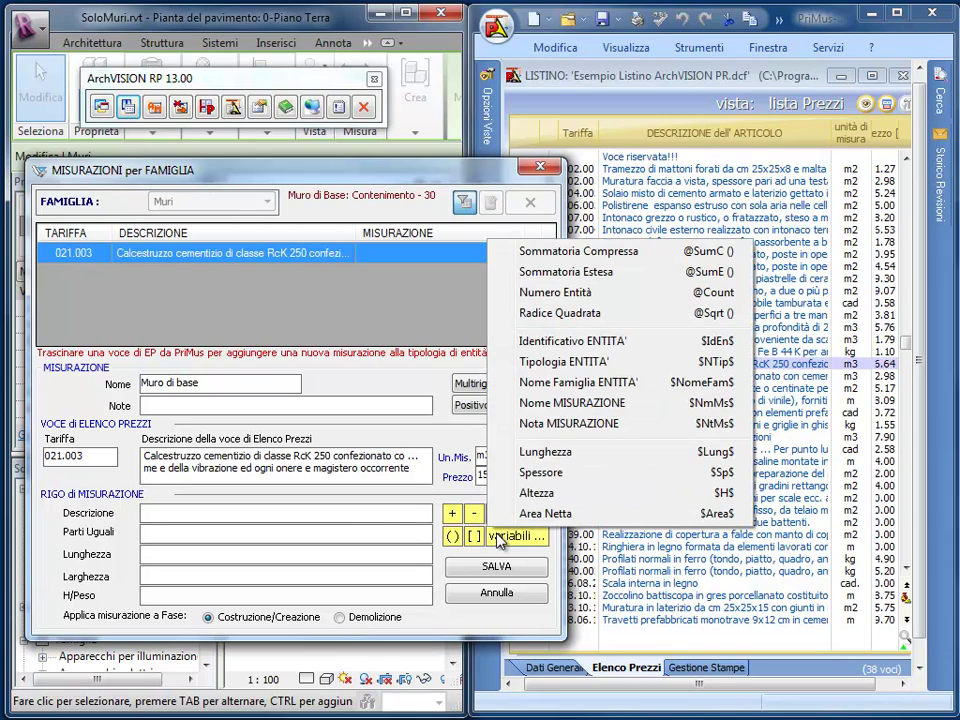
left_click(578, 404)
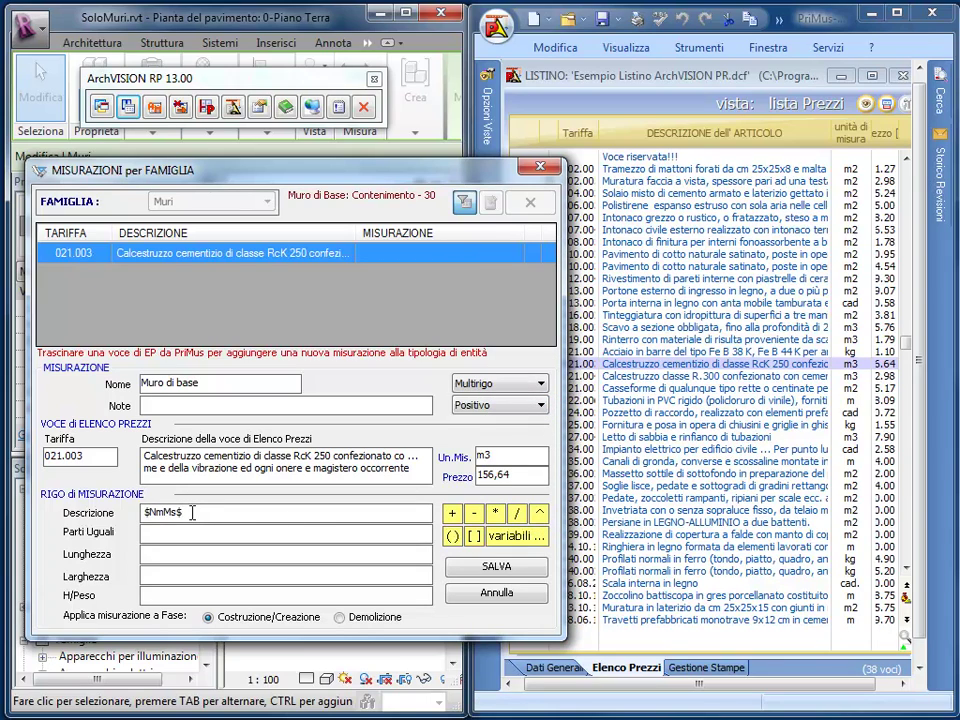
left_click(514, 540)
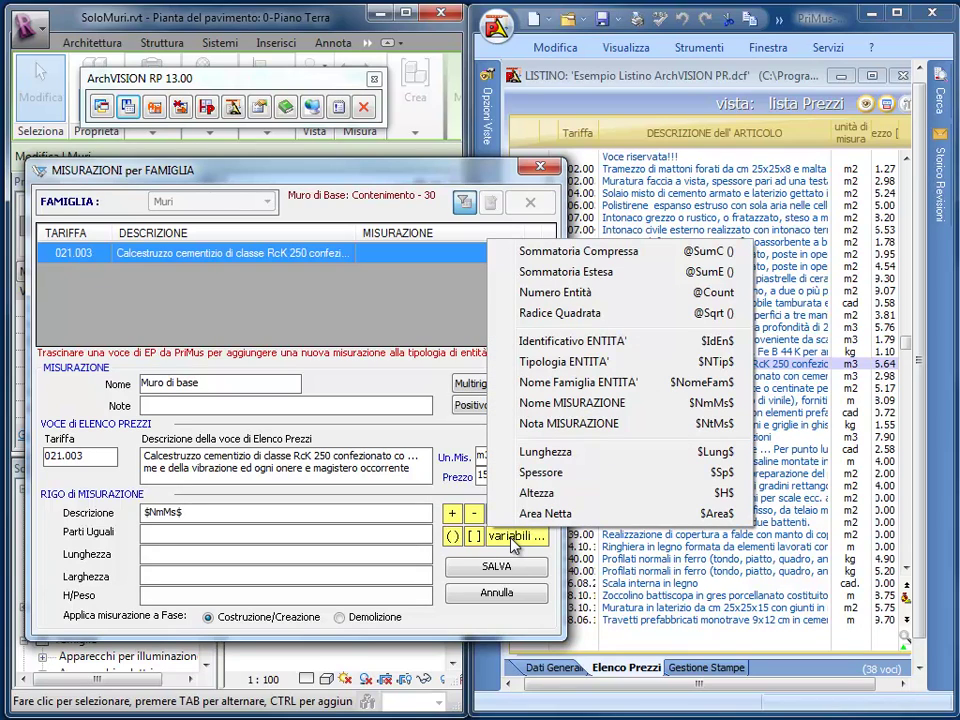
left_click(591, 343)
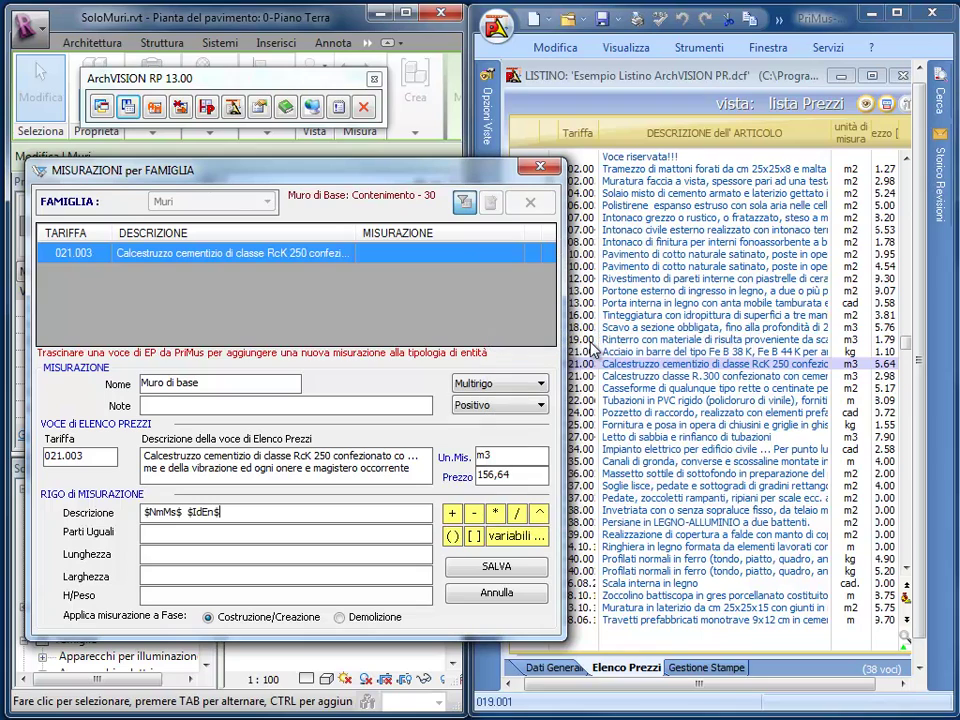
Add a ' - ' separator to the description and set the length to $Lung$.
left_click(184, 513)
type("-")
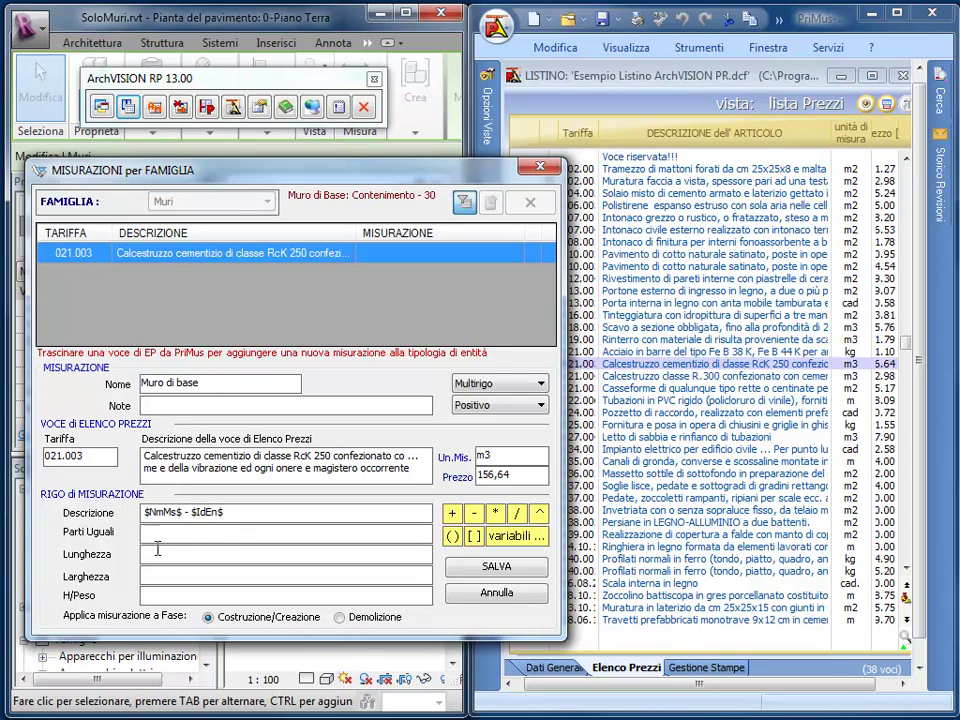
left_click(150, 554)
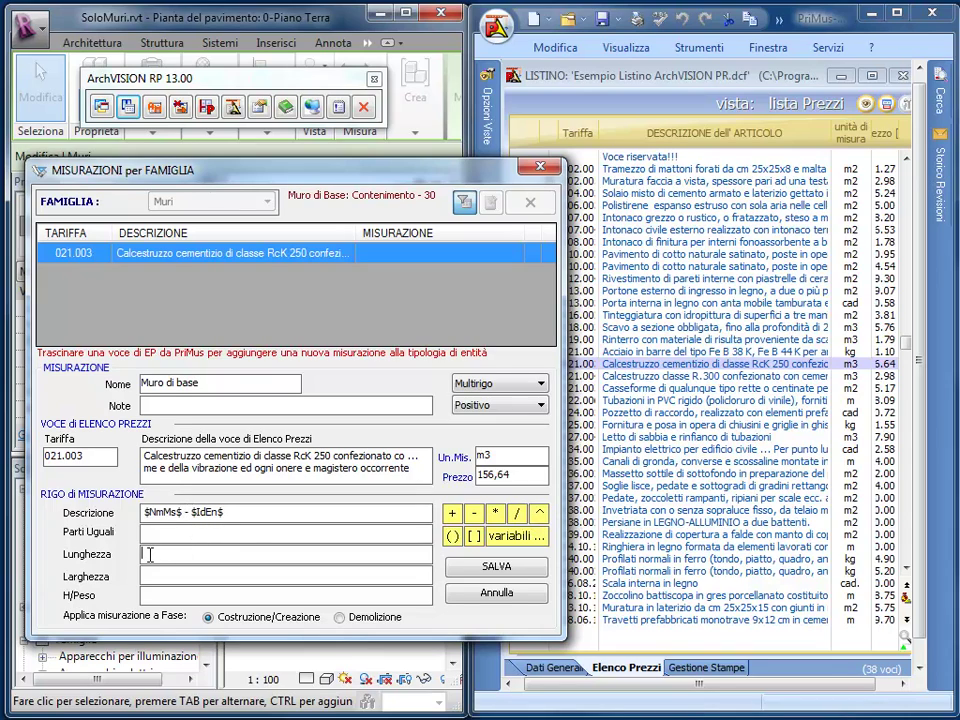
double_click(478, 456)
left_click(153, 556)
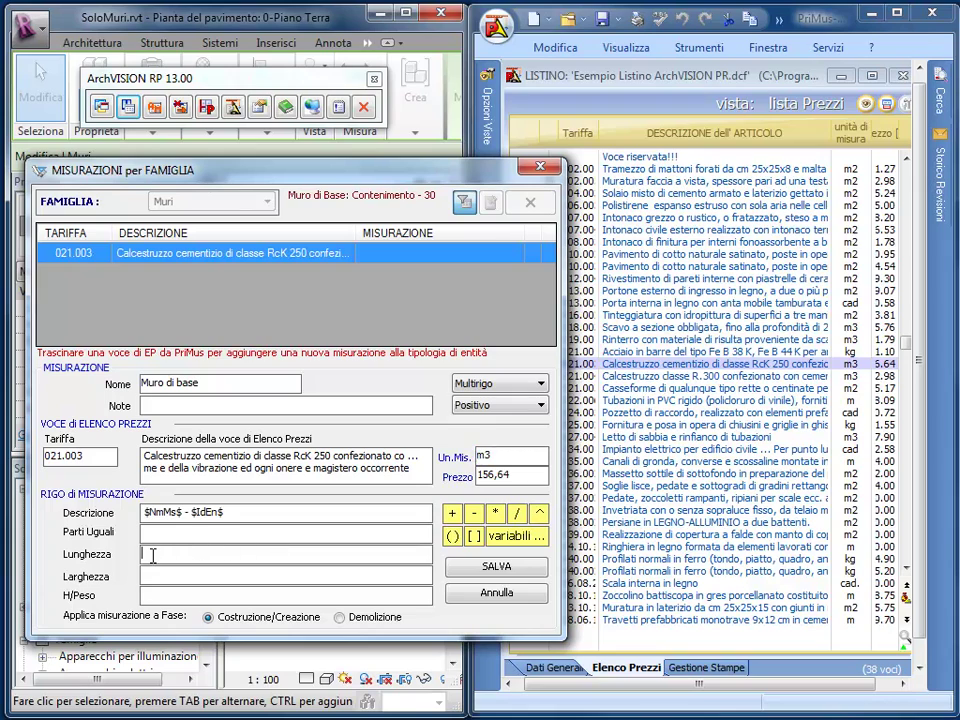
left_click(500, 537)
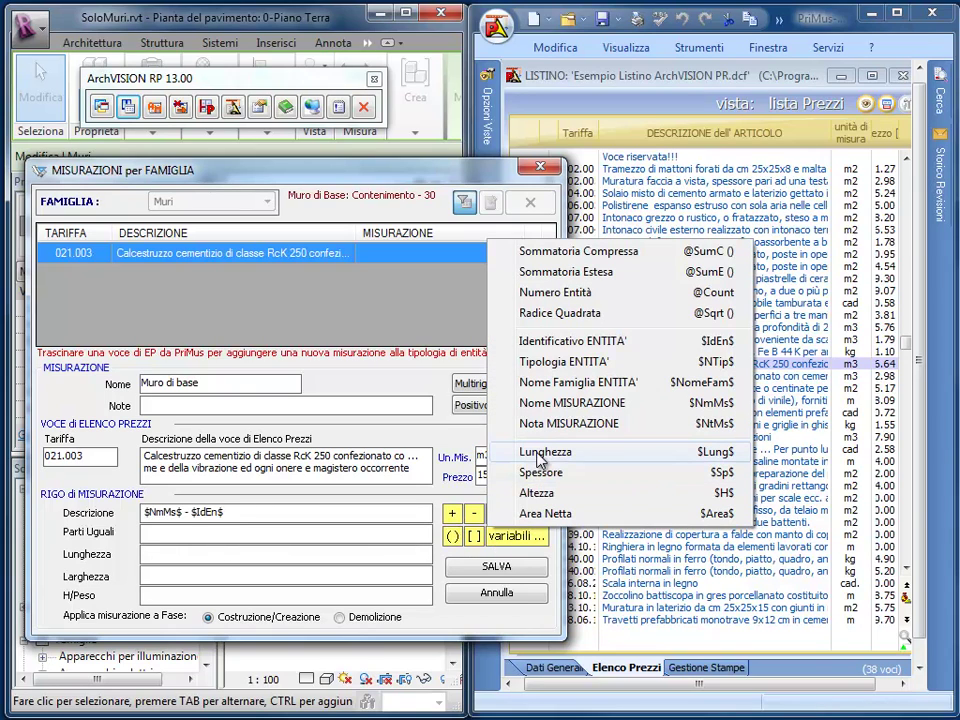
left_click(590, 459)
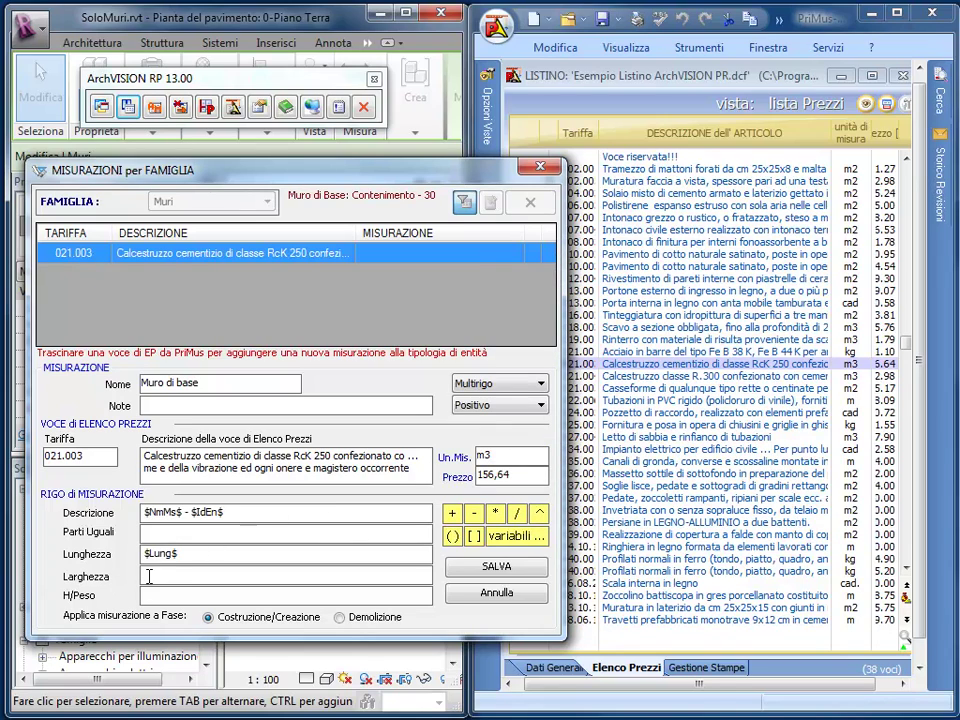
Set width $Sp$-0.2 and height $H$, save Muro di base, and pick the external plaster item.
left_click(497, 537)
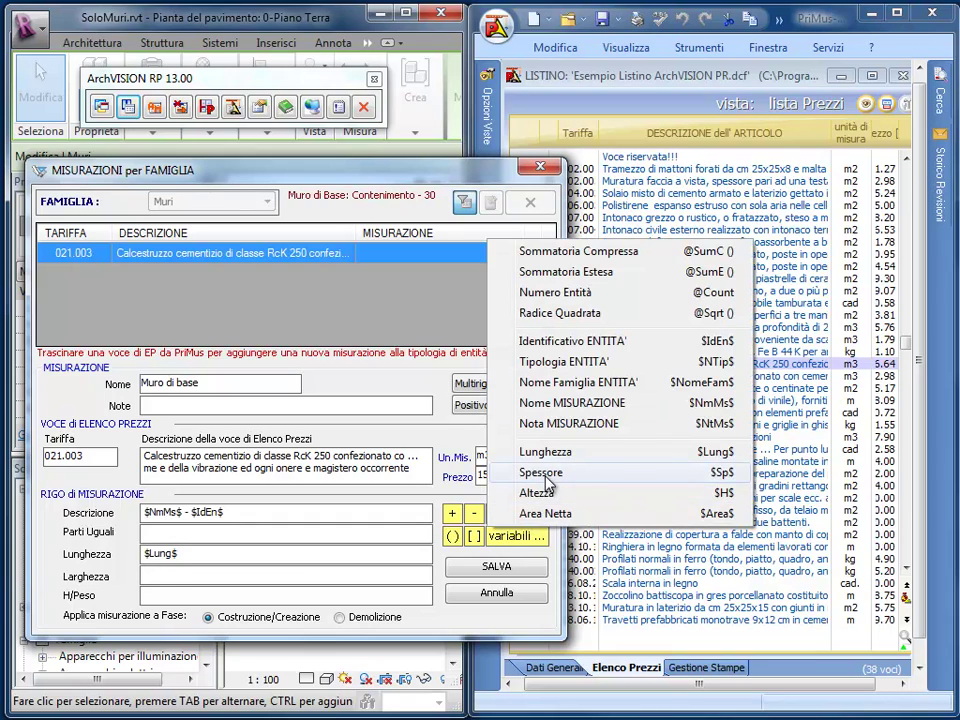
left_click(497, 472)
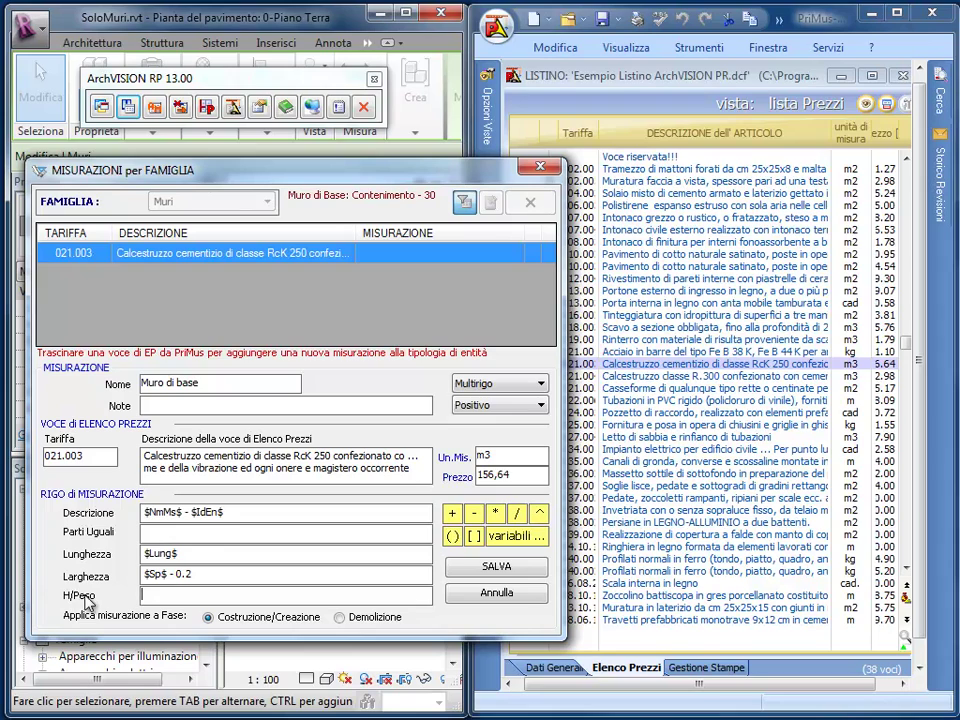
left_click(529, 547)
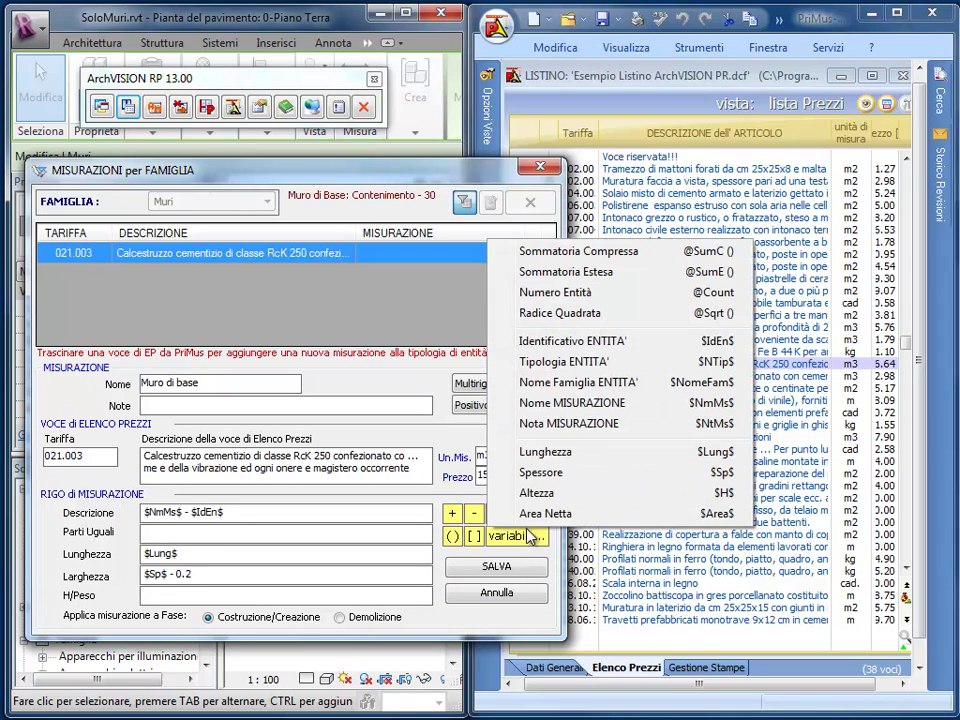
left_click(537, 495)
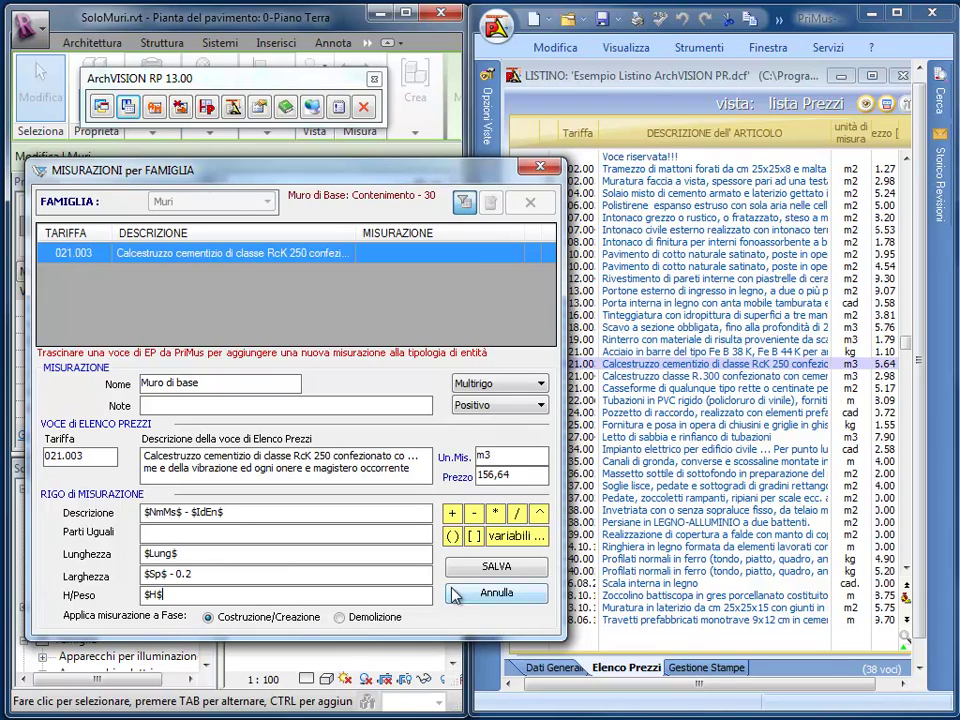
left_click(478, 572)
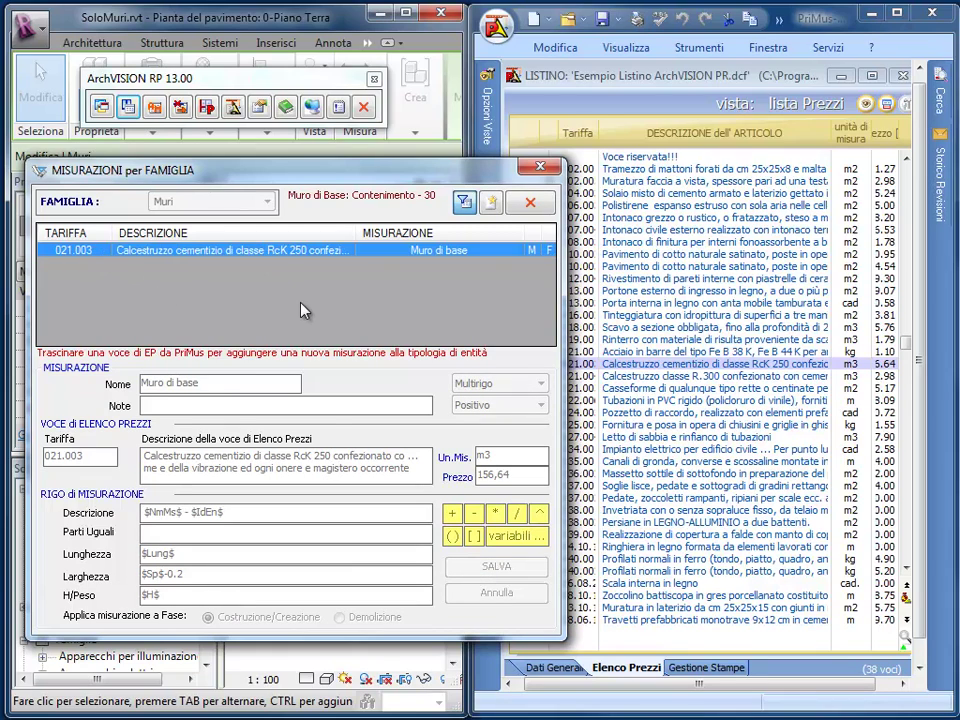
left_click(613, 230)
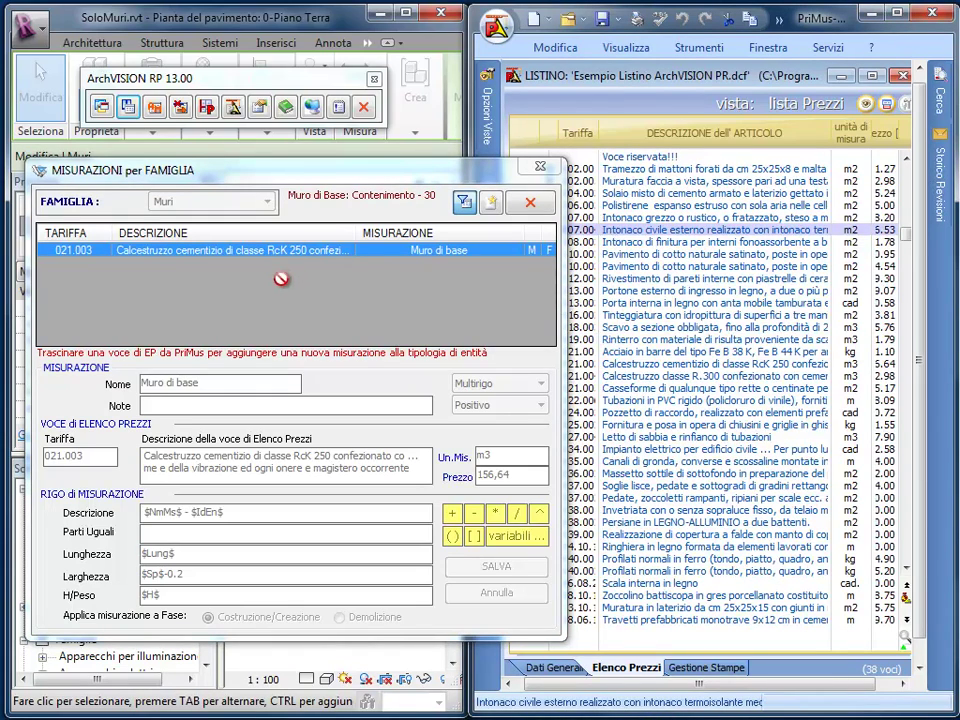
Attach external plaster item 007.004 to the wall and name the measurement 'Intonaco'.
left_click_drag(613, 235, 285, 287)
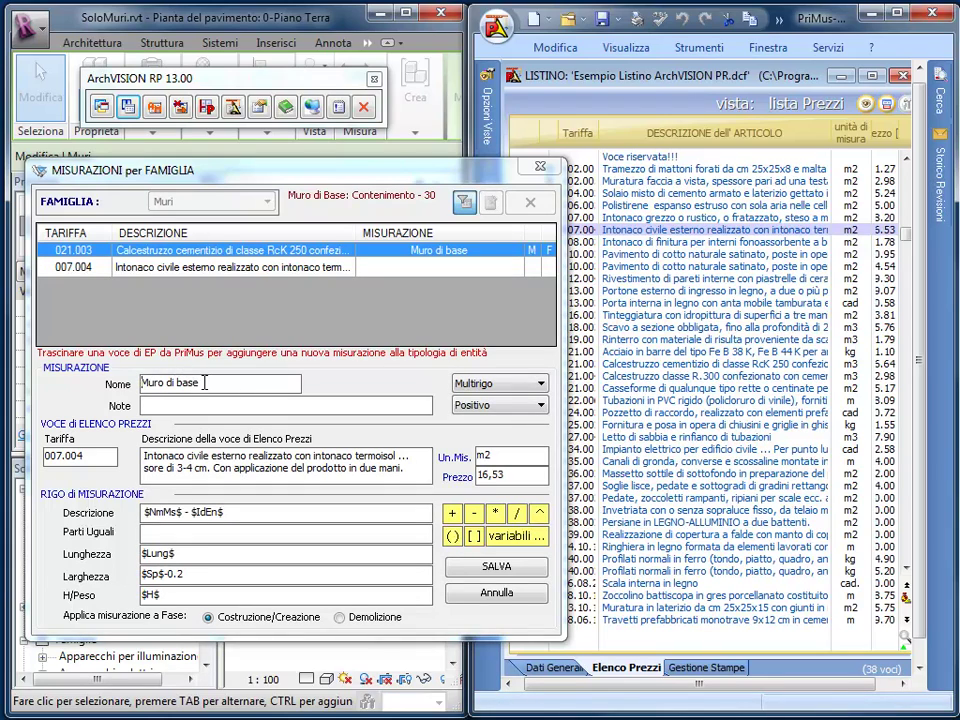
left_click_drag(204, 382, 130, 390)
type("In")
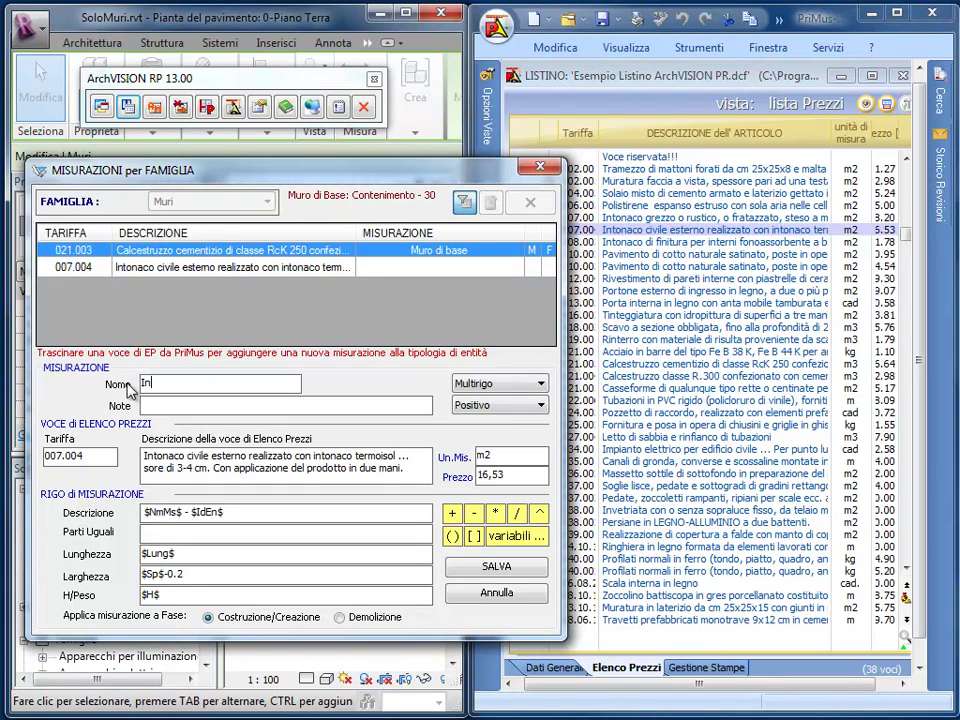
type("tonaco")
Clear the Intonaco length and height formulas and remove $Sp$- from the width, leaving 0.2.
left_click_drag(230, 512, 140, 512)
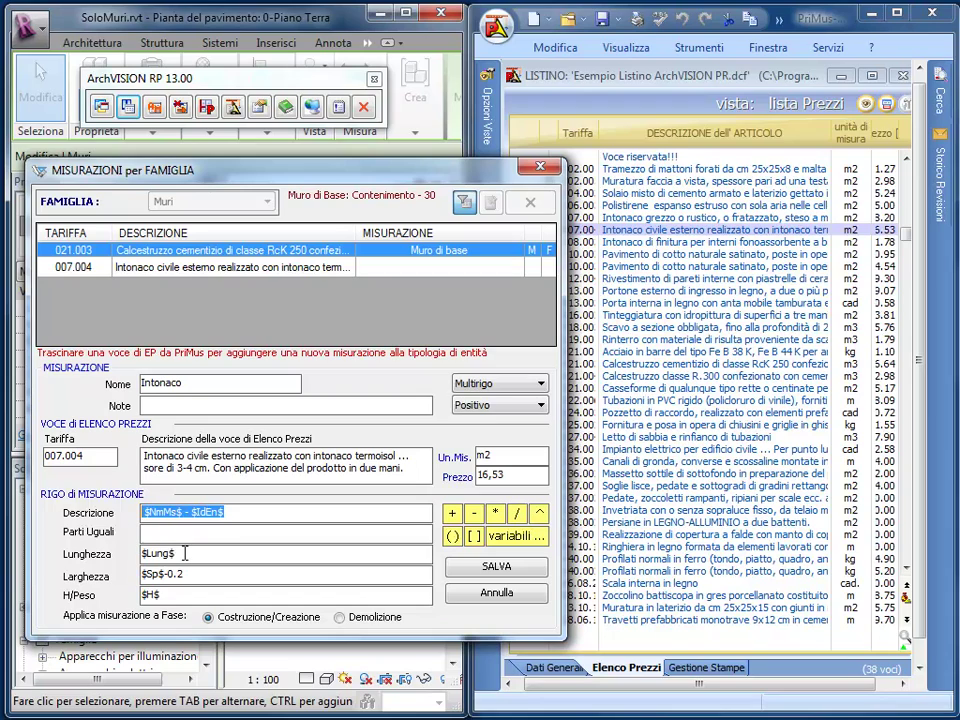
left_click(141, 555)
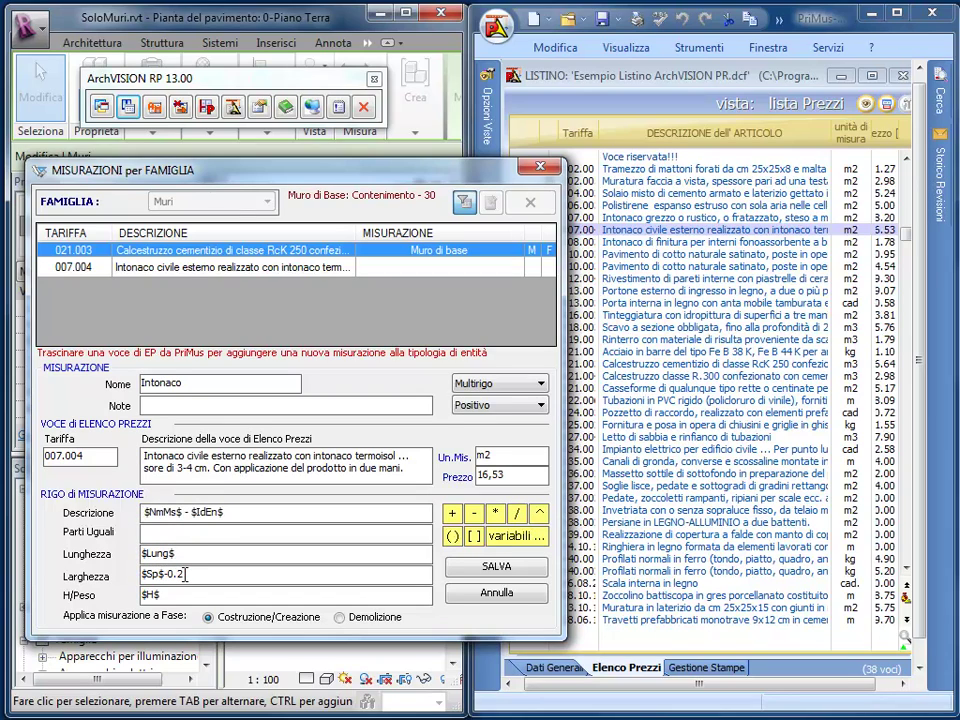
left_click_drag(185, 574, 127, 582)
left_click(167, 575)
key("BackSpace")
key("BackSpace")
key("BackSpace")
left_click_drag(158, 595, 130, 600)
key("BackSpace")
left_click_drag(178, 553, 143, 558)
key("BackSpace")
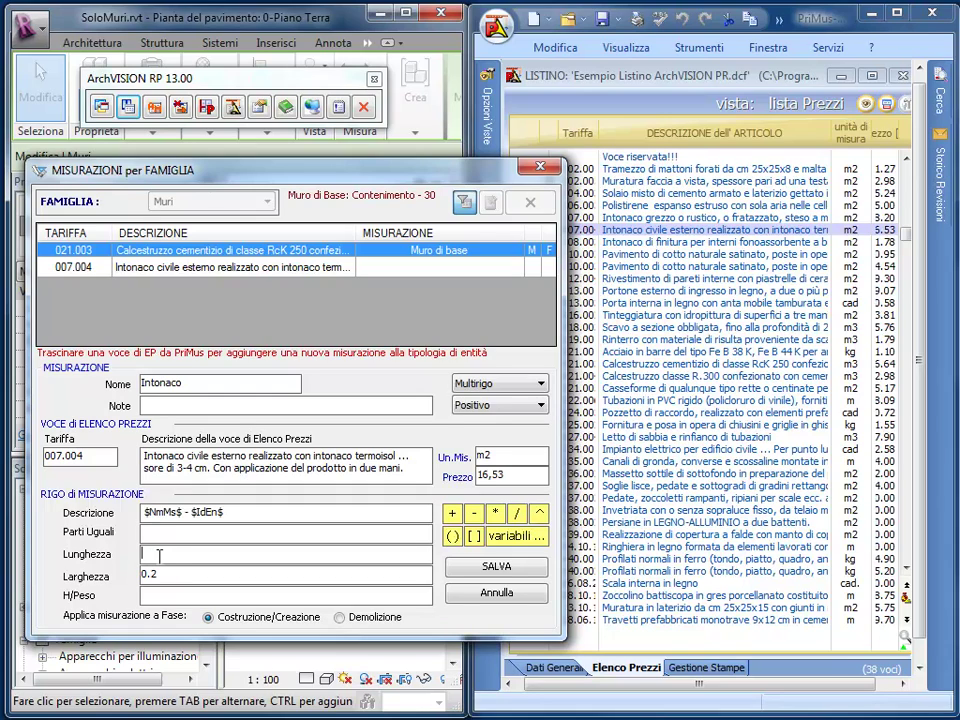
Set the Intonaco length to $Area$, save it, close the dialog and deselect the wall.
left_click_drag(157, 574, 136, 574)
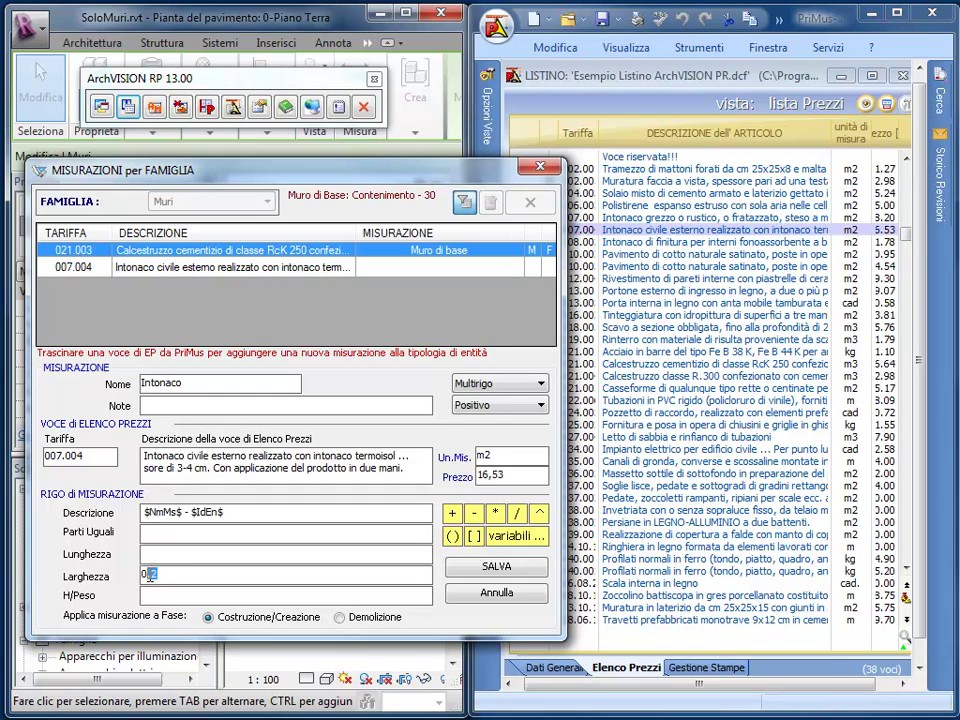
left_click(515, 537)
left_click(157, 555)
left_click(525, 537)
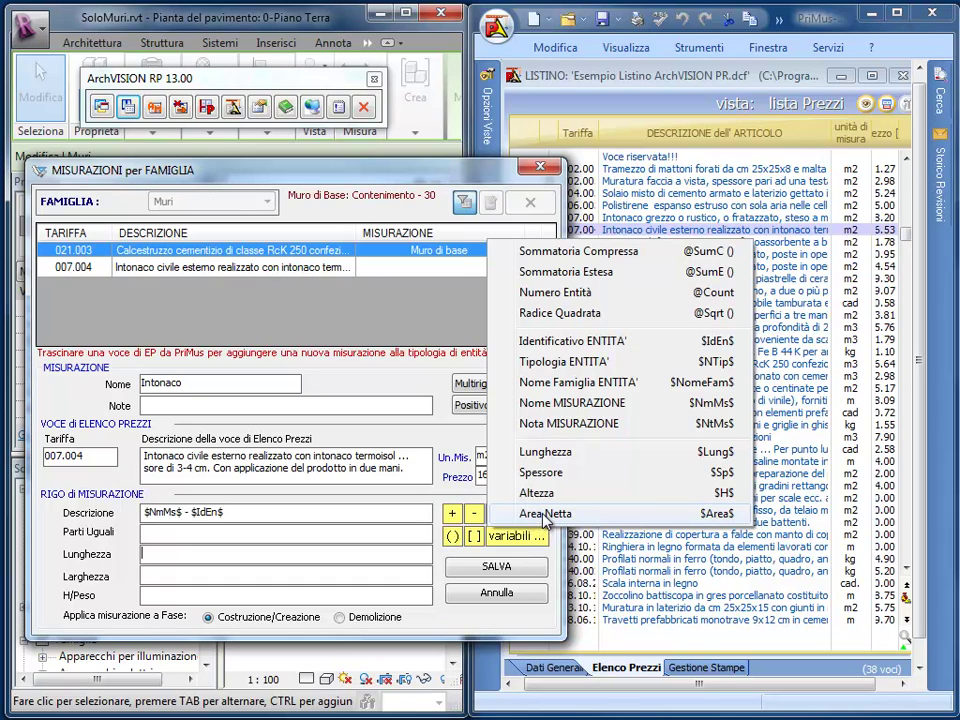
left_click(545, 516)
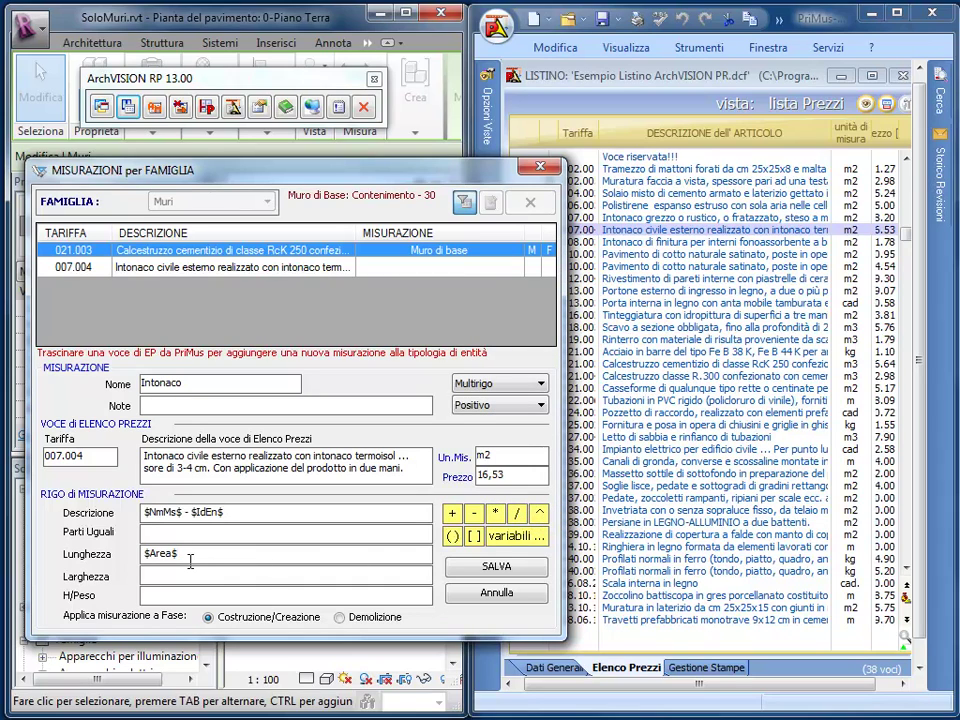
left_click(471, 568)
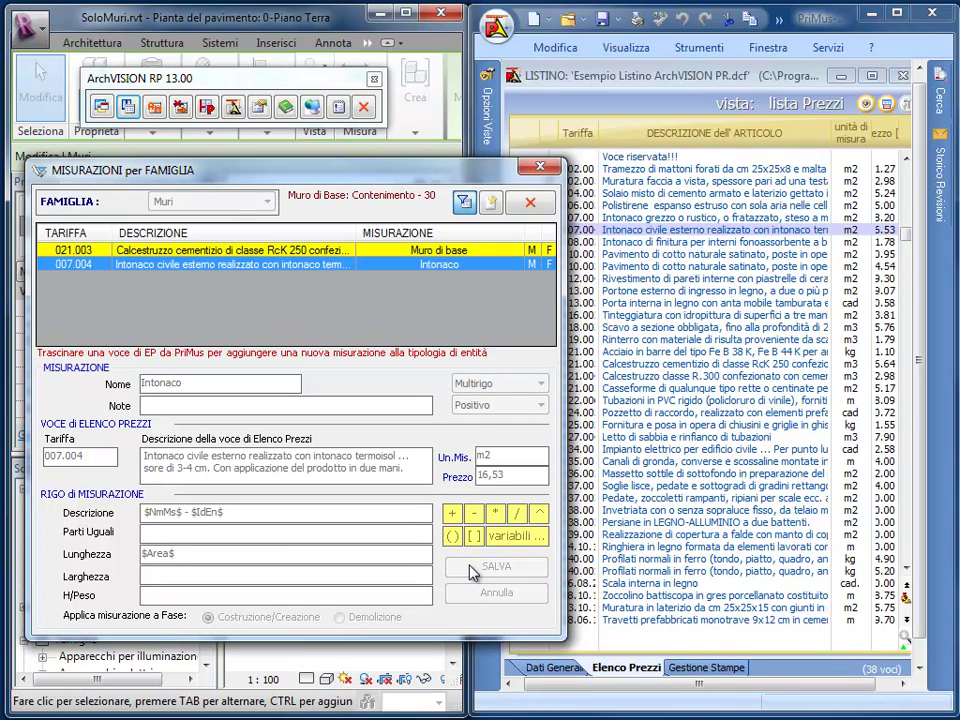
left_click(529, 206)
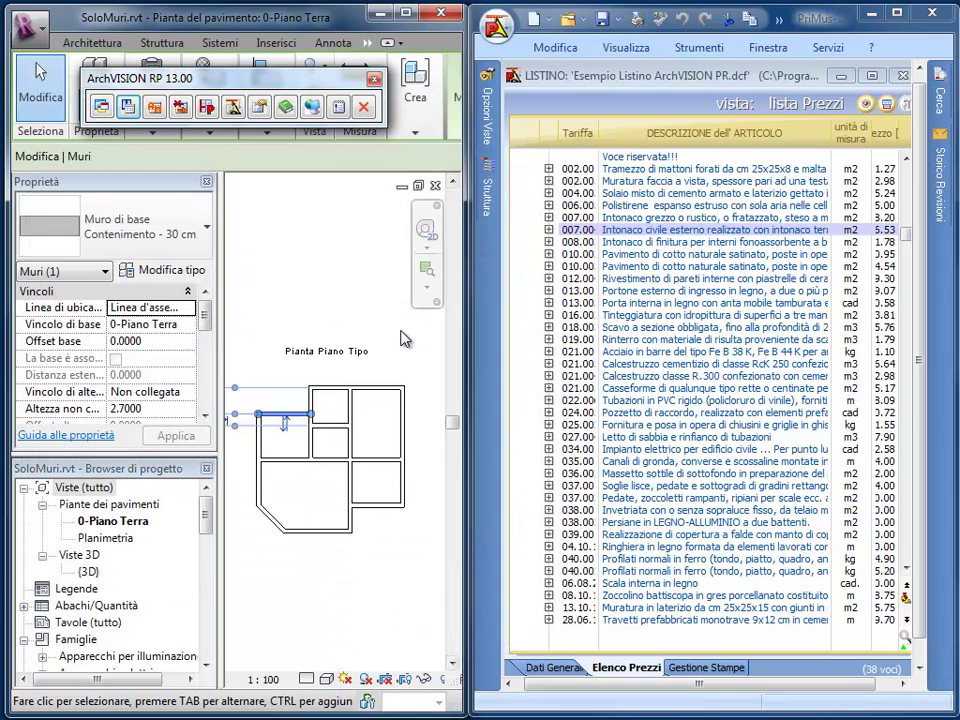
left_click(303, 255)
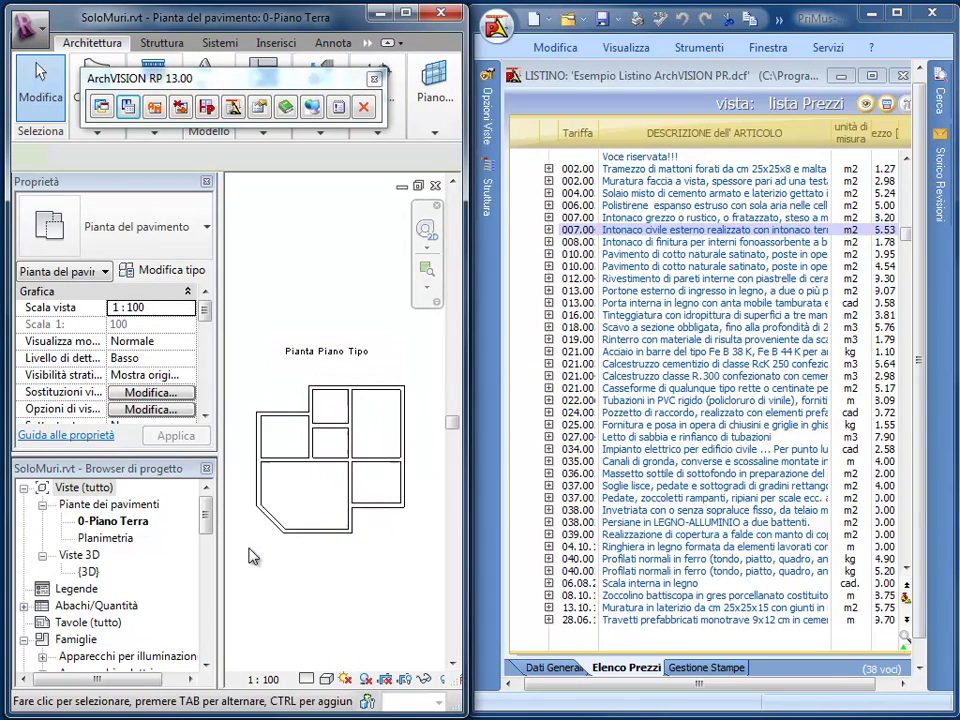
Export all 11 walls to PriMus with 'Sostituzione totale della precedente esportazione'.
left_click_drag(253, 557, 412, 378)
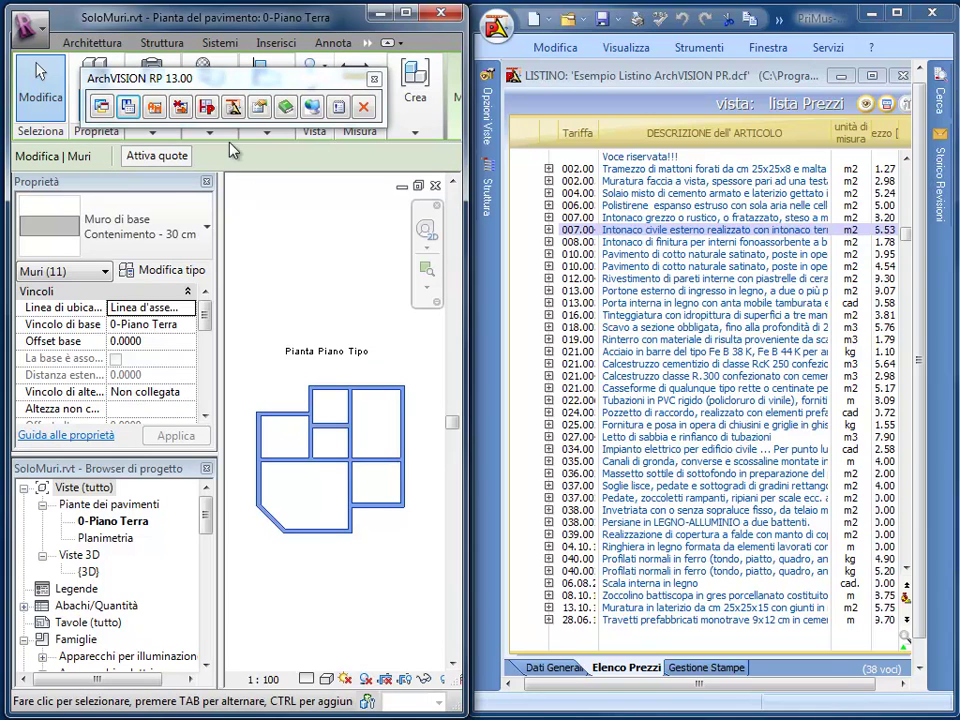
mouse_move(203, 66)
left_click(206, 107)
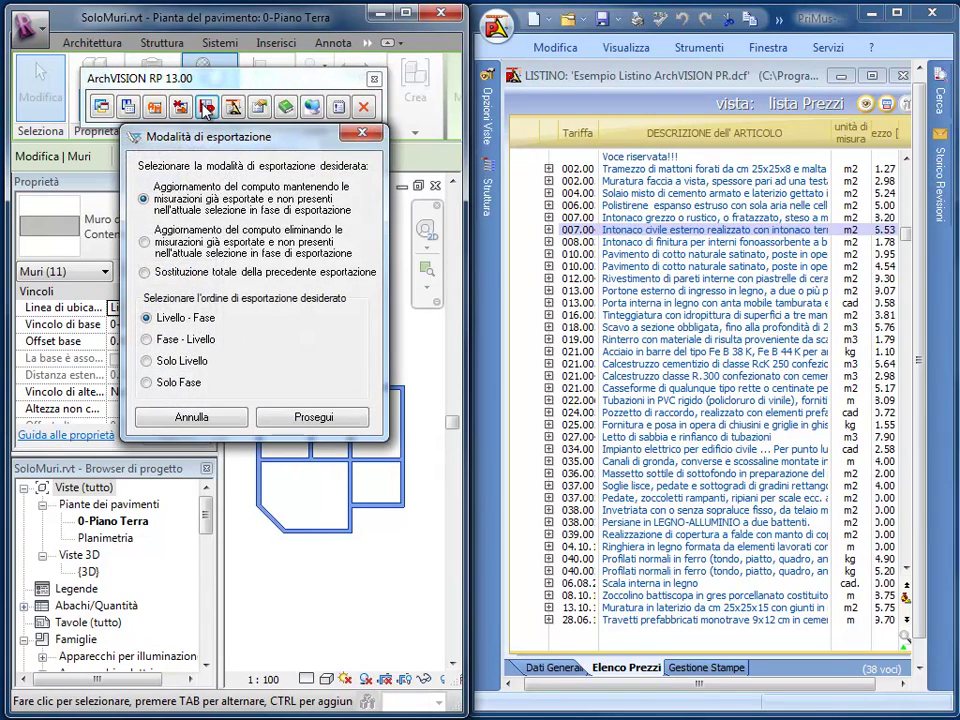
left_click(152, 273)
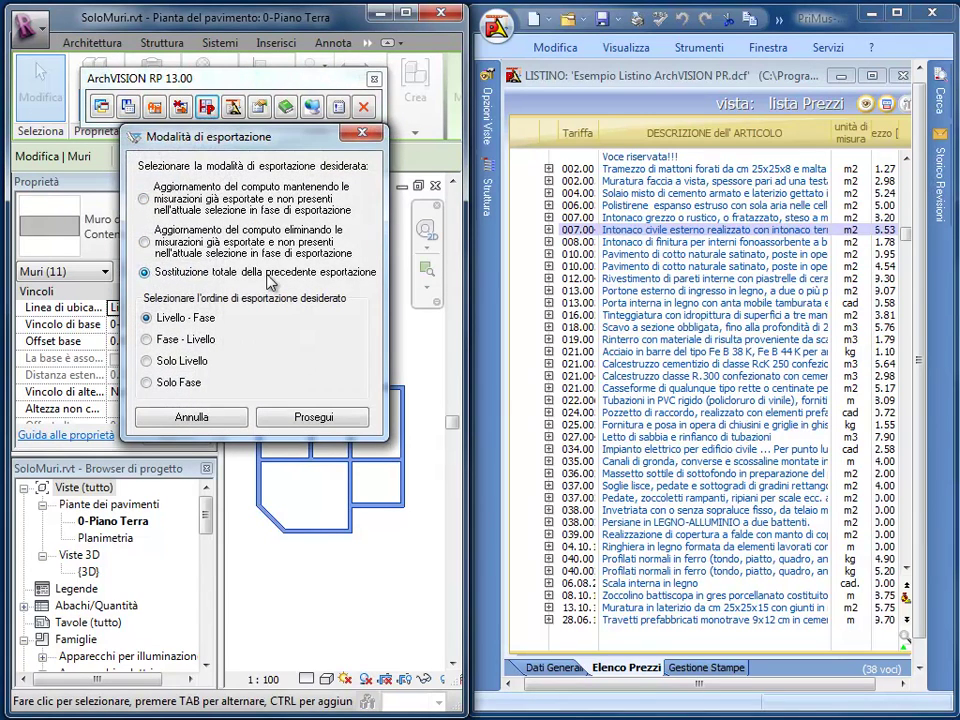
left_click(290, 417)
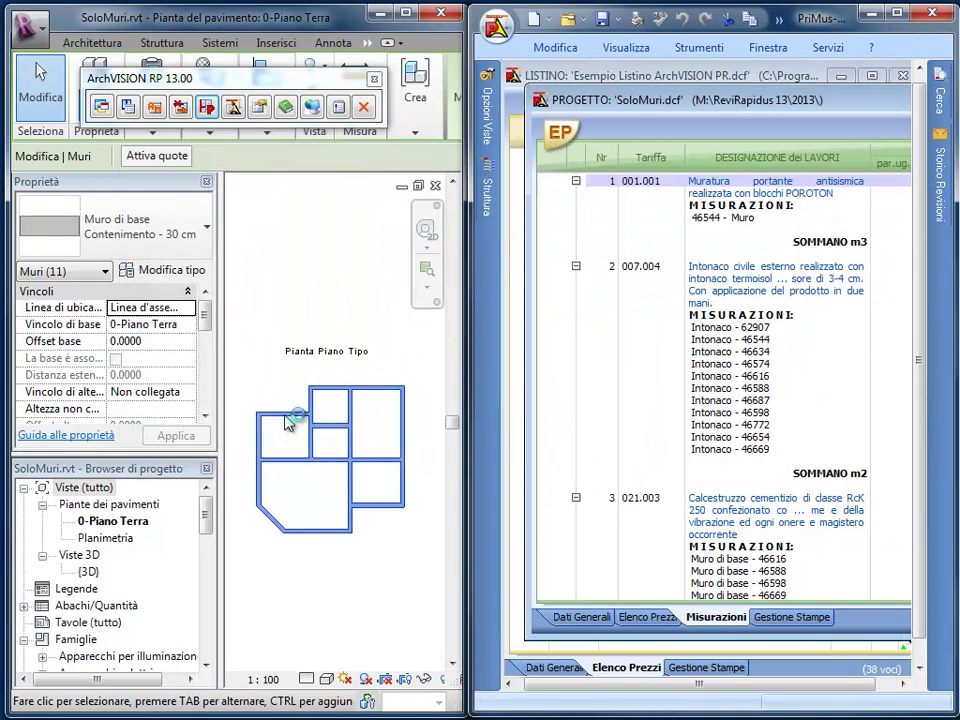
Maximize the SoloMuri.dcf estimate and widen PriMus to show quantities and amounts.
left_click_drag(843, 113, 505, 140)
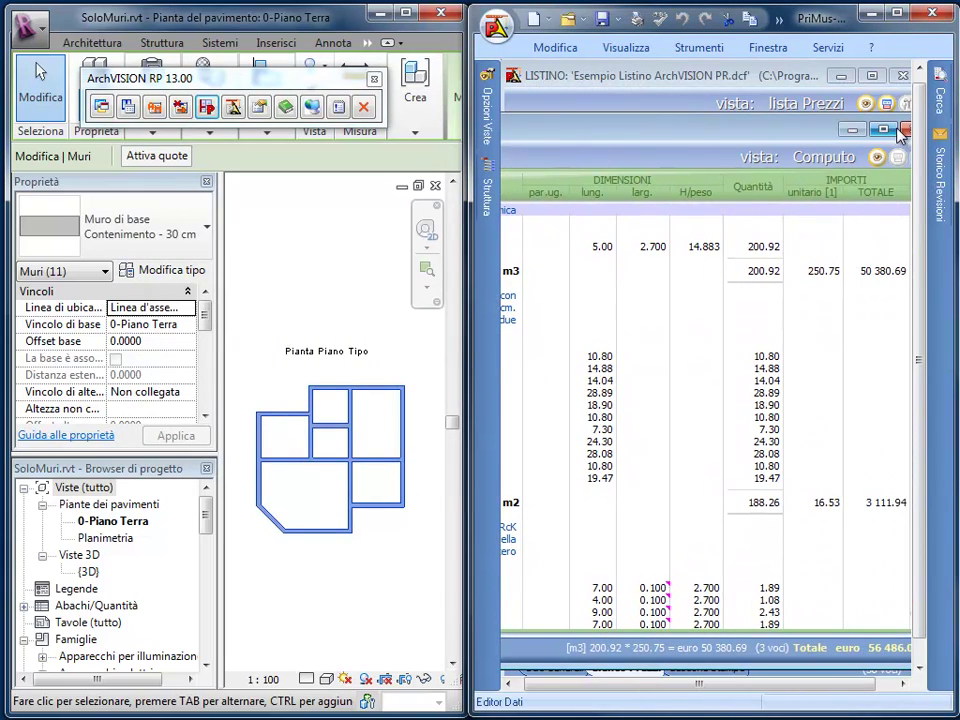
left_click(883, 129)
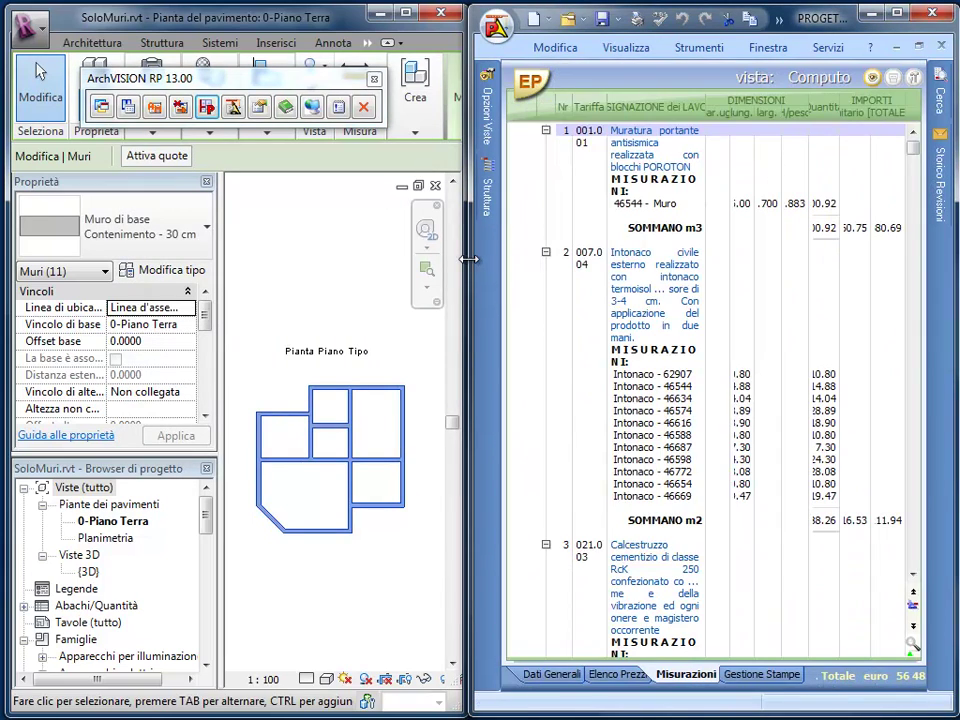
left_click_drag(469, 259, 35, 268)
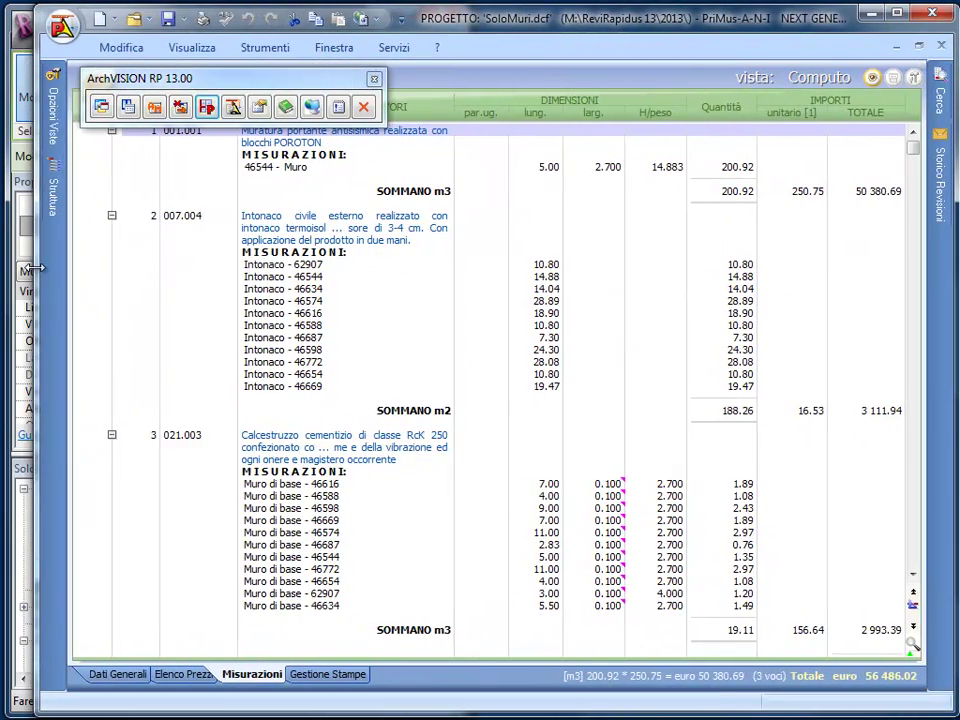
Collapse all estimate items with Restringe tutto and move the ArchVISION toolbar aside.
left_click(111, 215)
right_click(113, 218)
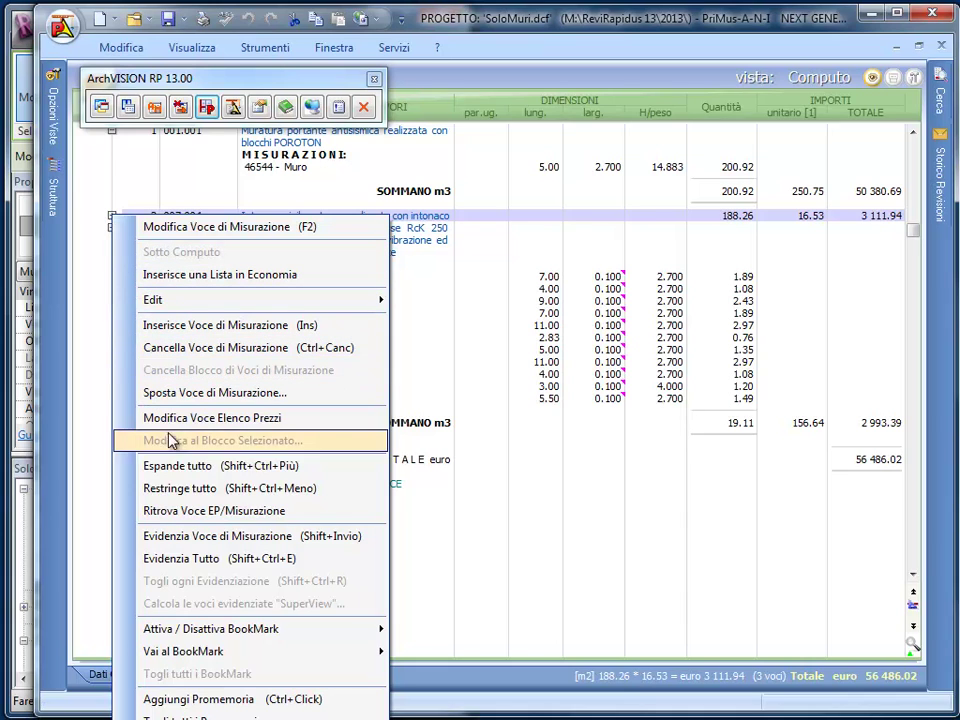
left_click(190, 489)
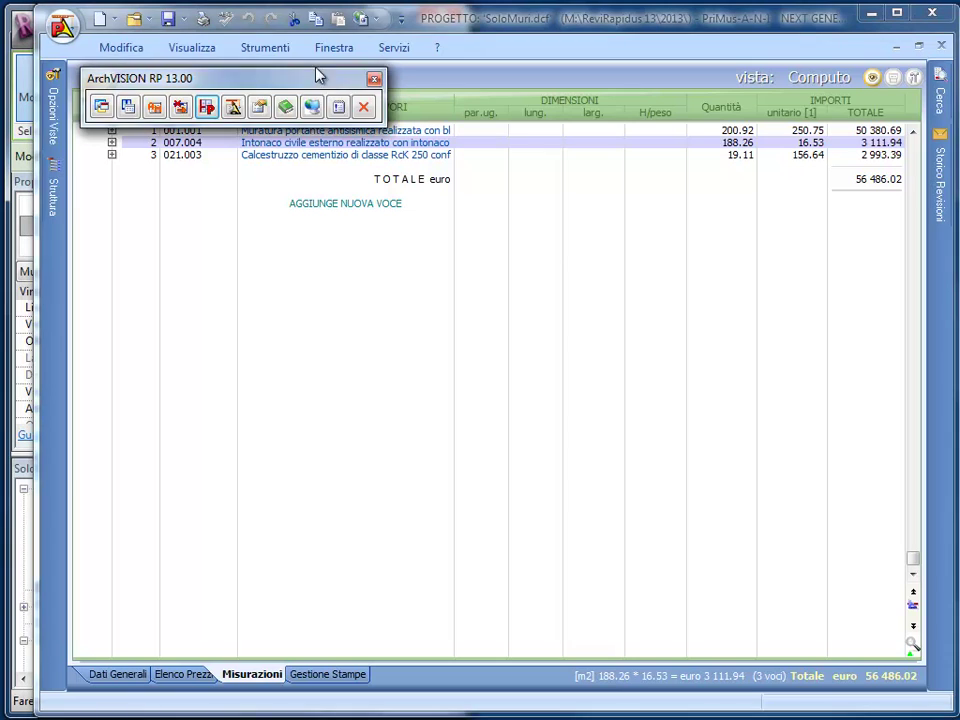
left_click_drag(318, 77, 310, 50)
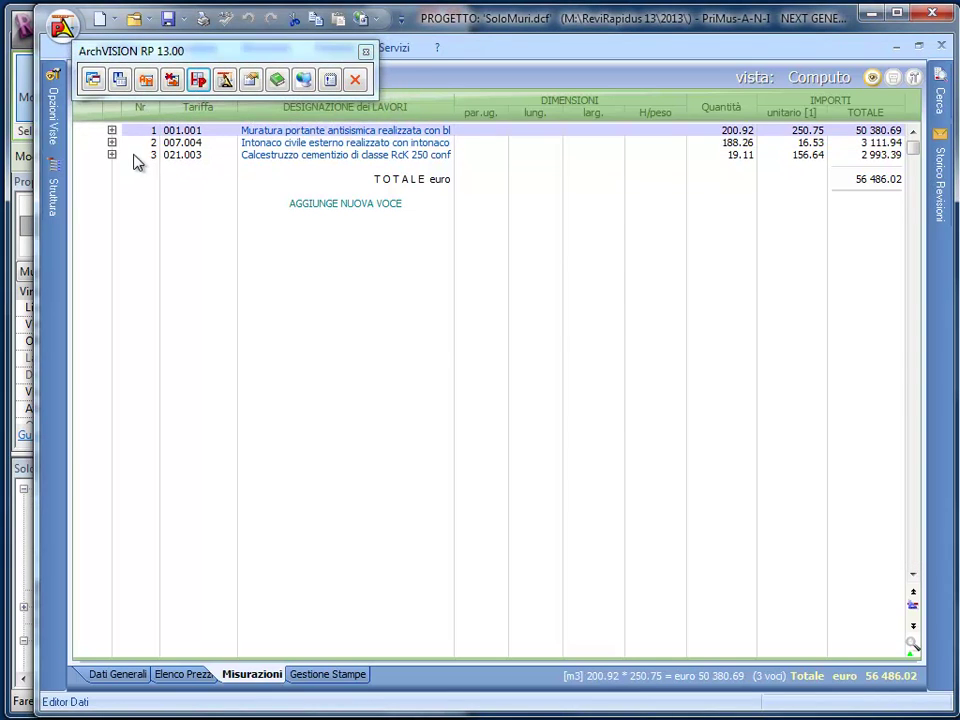
Expand and collapse items 3 and 2 to review their measurements, then narrow PriMus beside Revit.
left_click(112, 156)
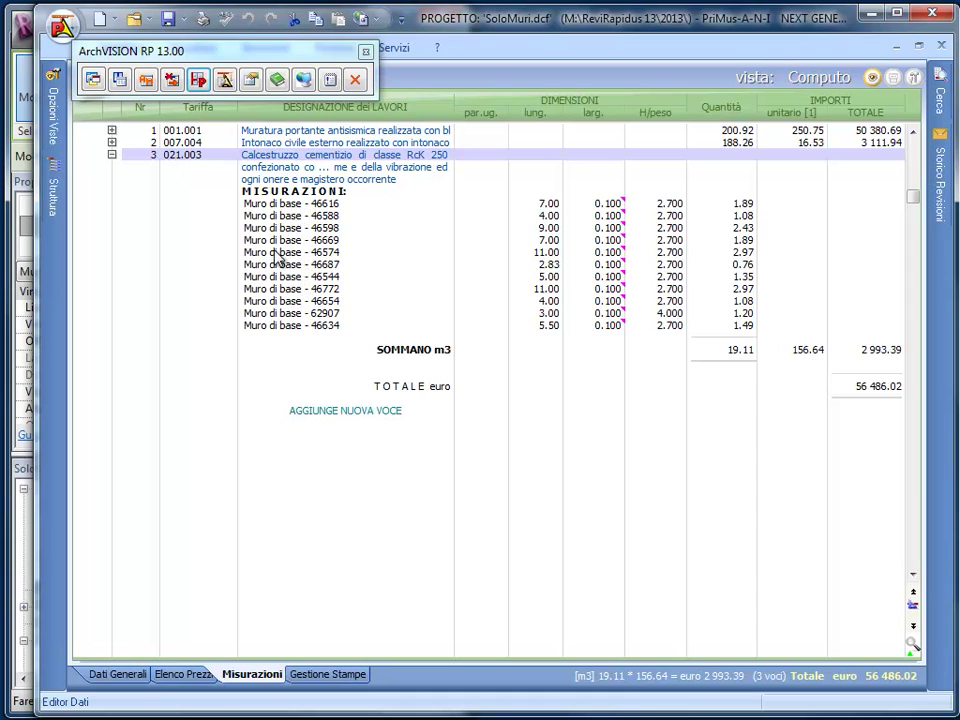
left_click(112, 155)
left_click(112, 143)
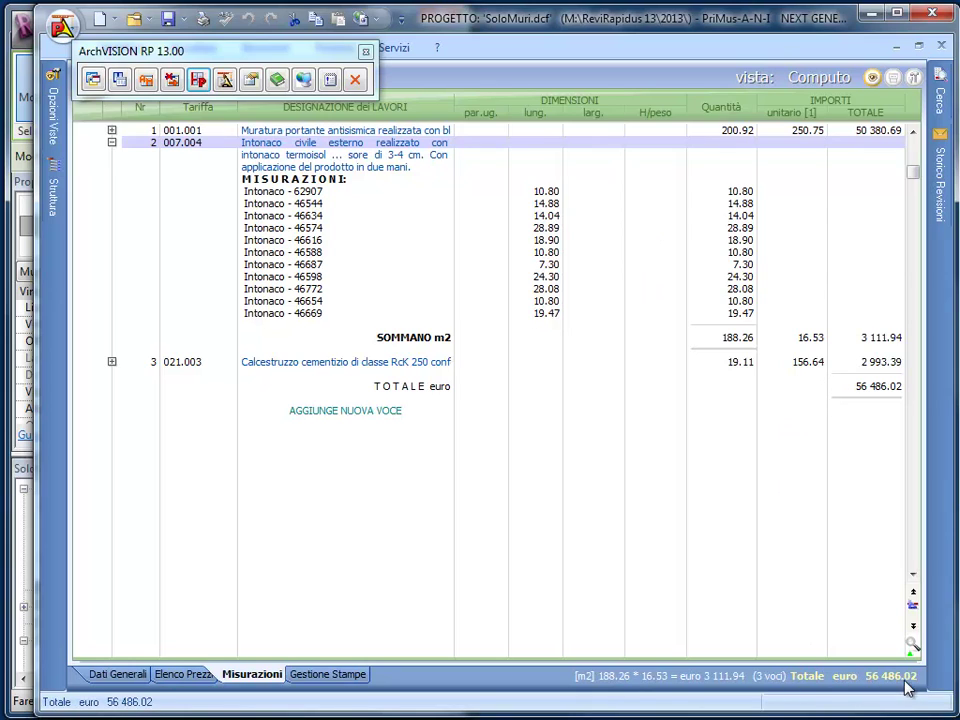
left_click(112, 142)
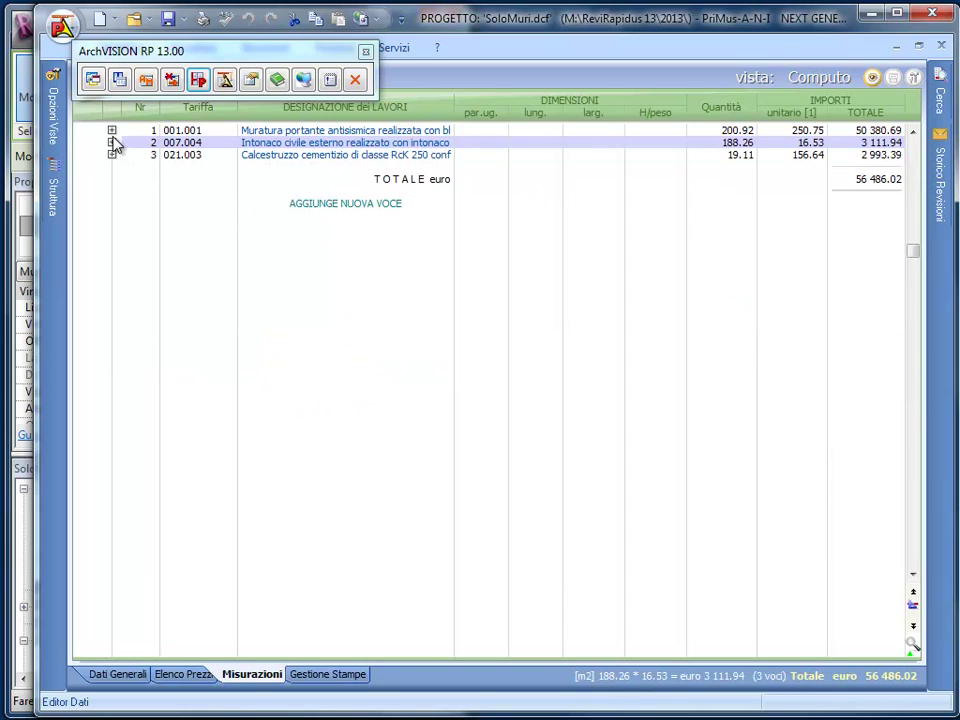
left_click_drag(37, 165, 449, 174)
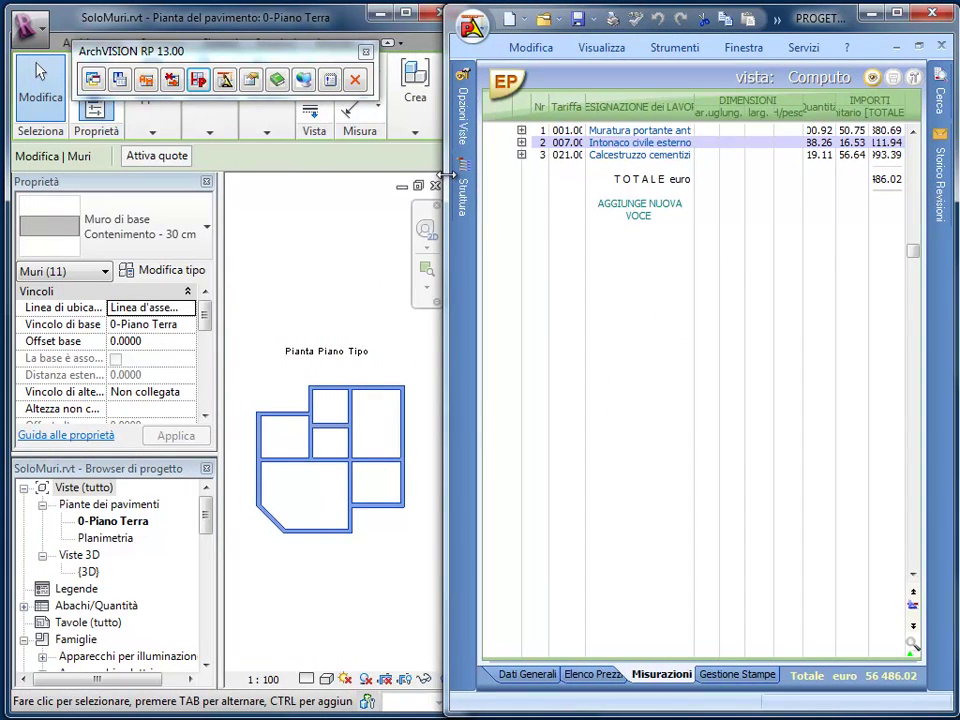
Re-export only the top-left wall to PriMus with total replacement of the previous export.
left_click(330, 284)
left_click(274, 362)
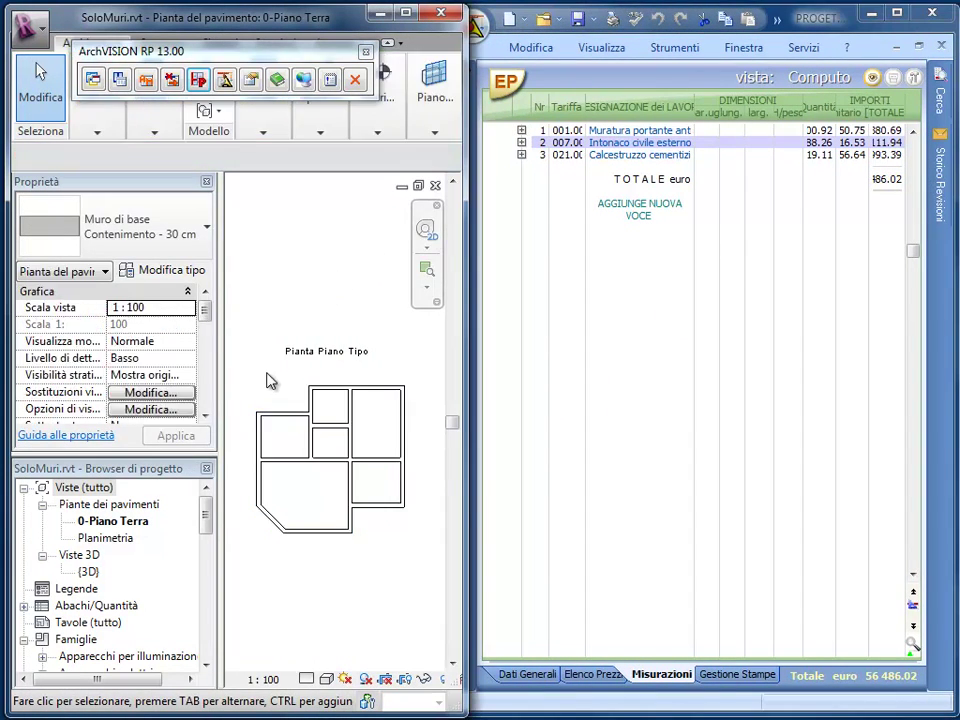
left_click(283, 418)
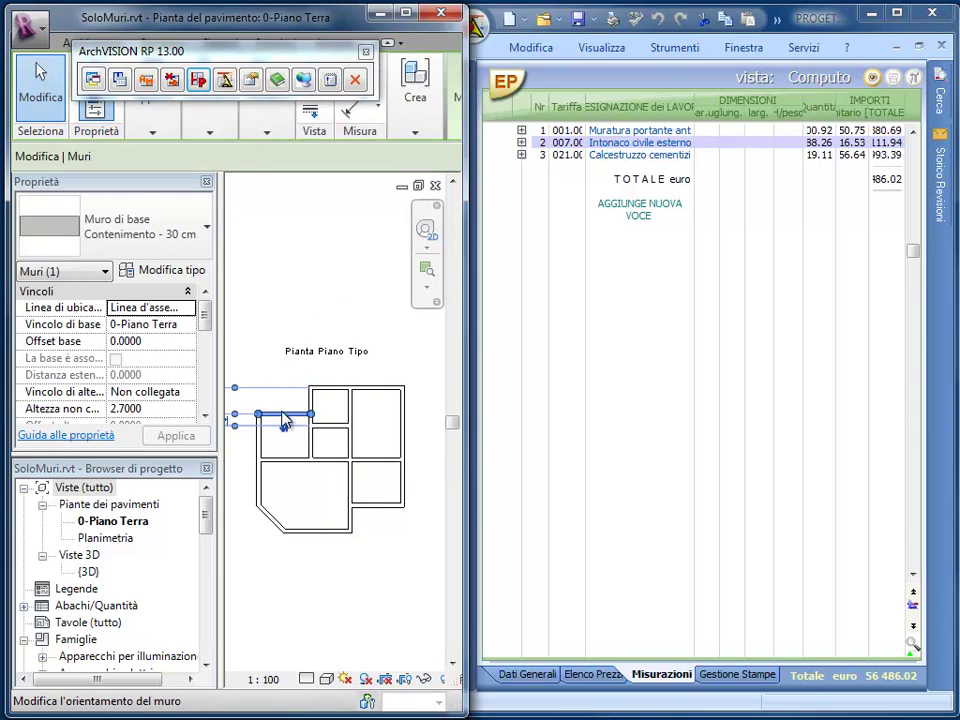
left_click(198, 79)
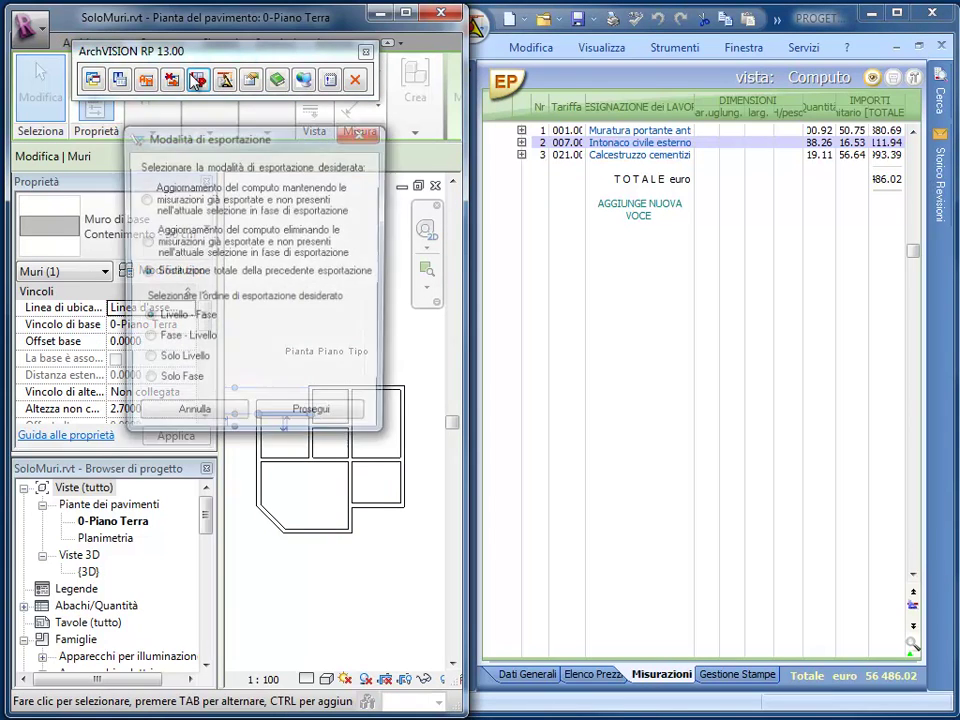
left_click(320, 418)
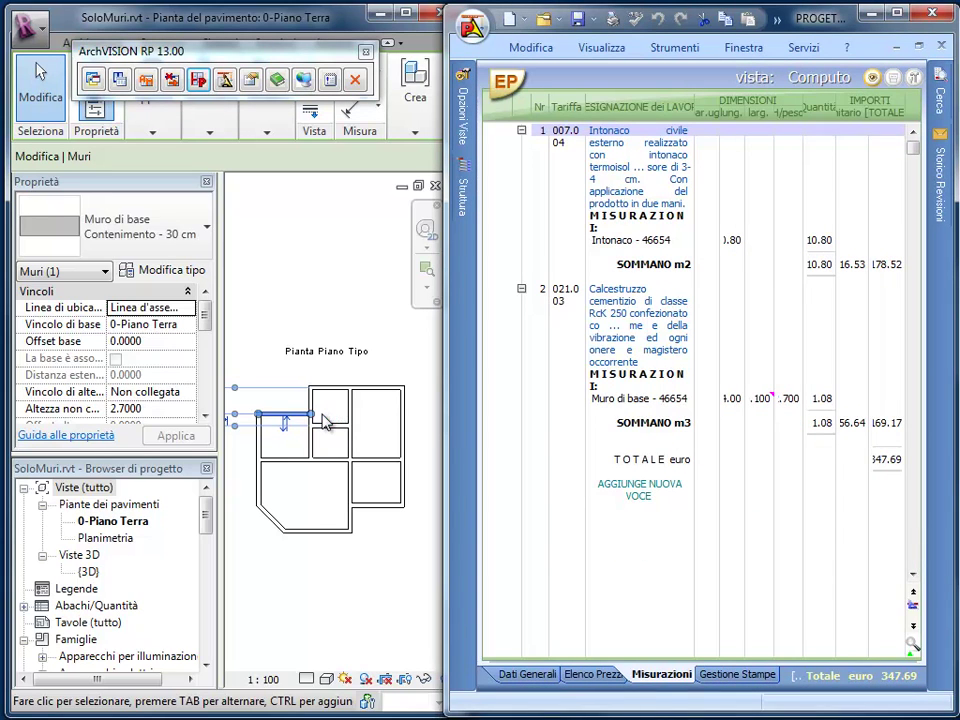
Widen PriMus to review the 10.80 m2 plaster and 1.08 m3 concrete items (347.69 euro), then return to Revit with nothing selected.
left_click_drag(445, 354, 183, 353)
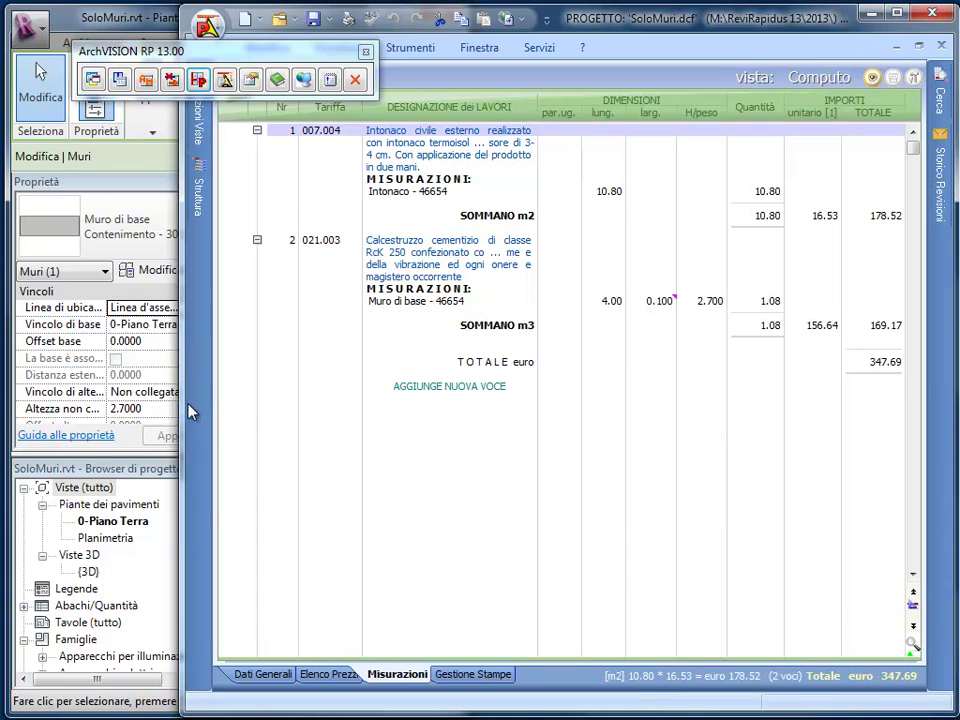
left_click_drag(181, 403, 467, 404)
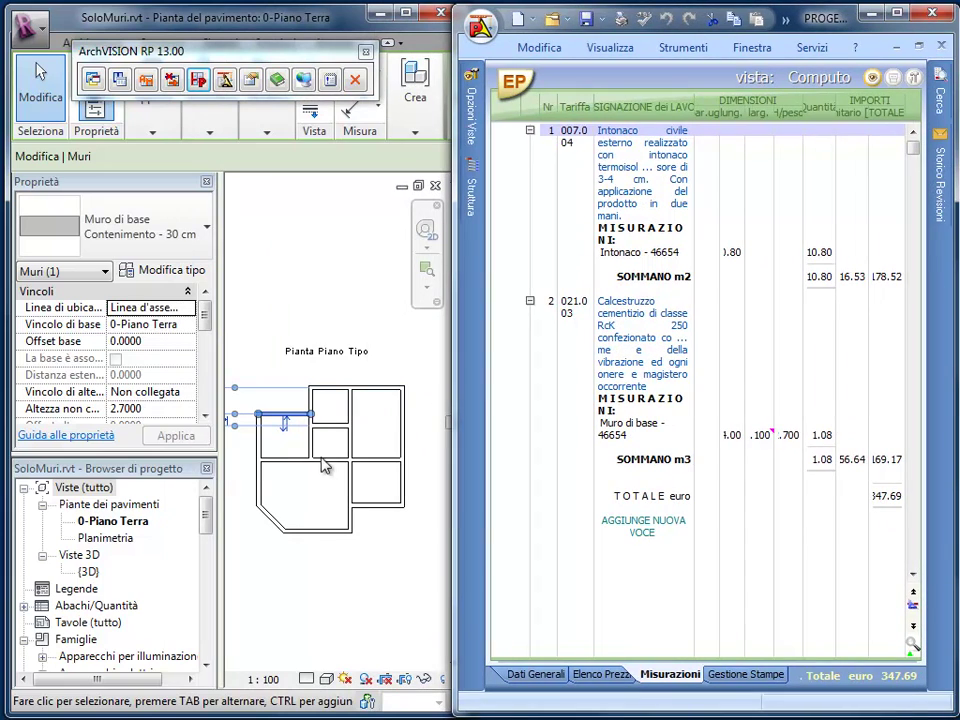
left_click(302, 296)
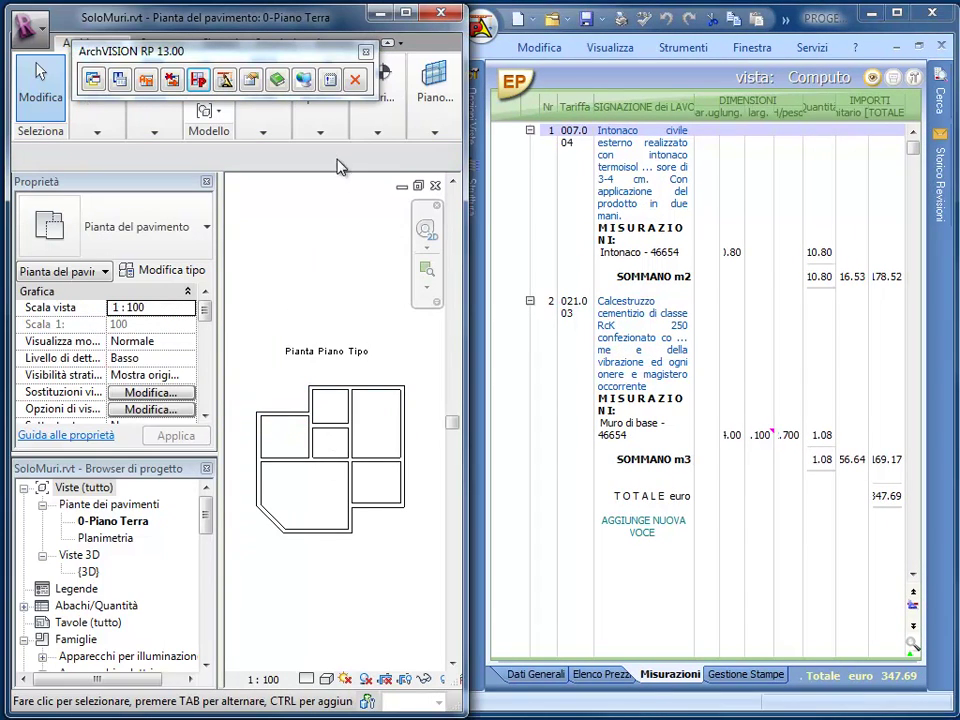
left_click(354, 88)
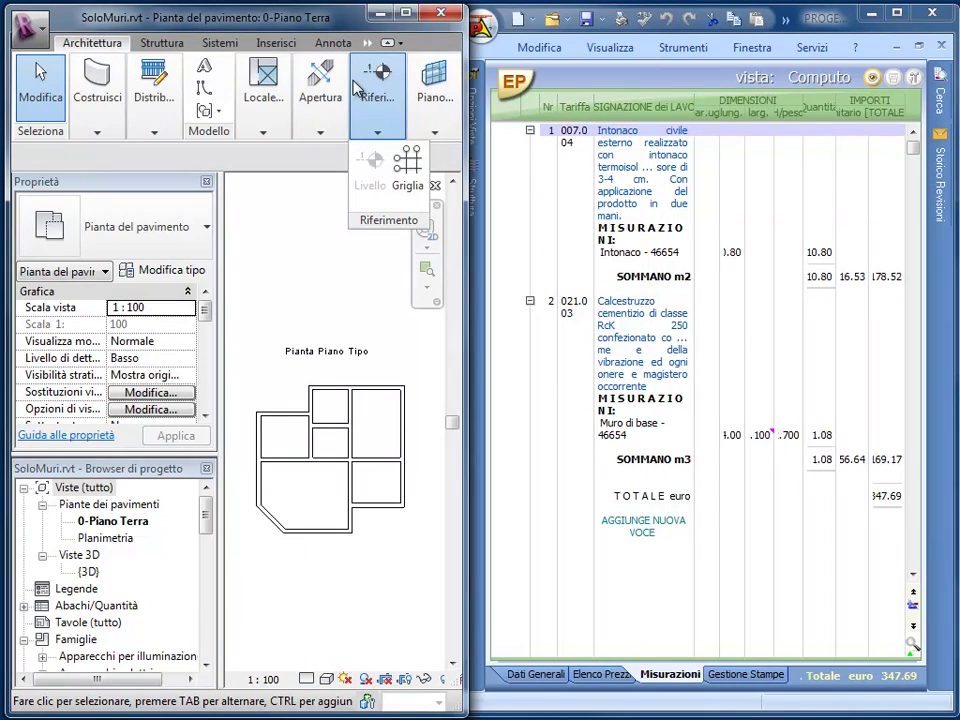